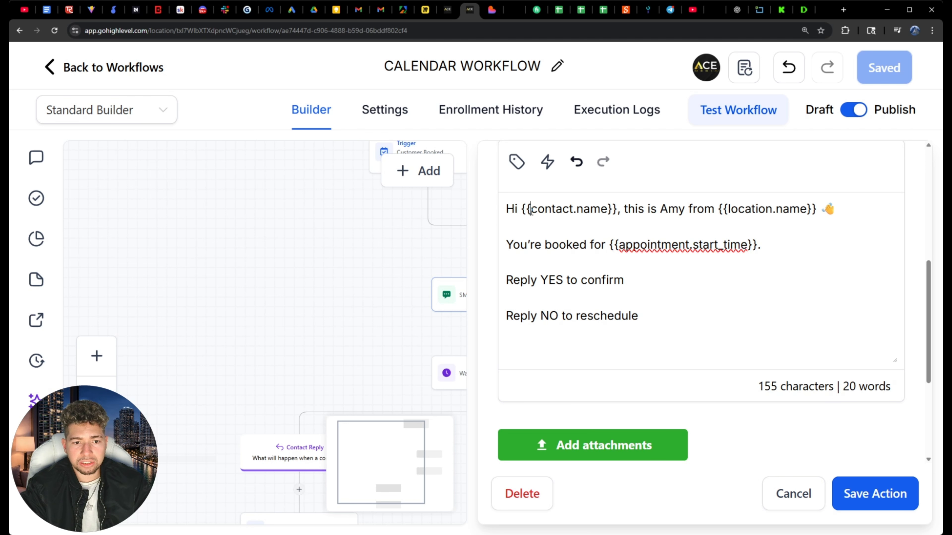
# - Close the SMS action without saving and examine the workflow from the booking trigger through the Wait action to the Contact Reply and Time Out branches
pyautogui.click(794, 496)
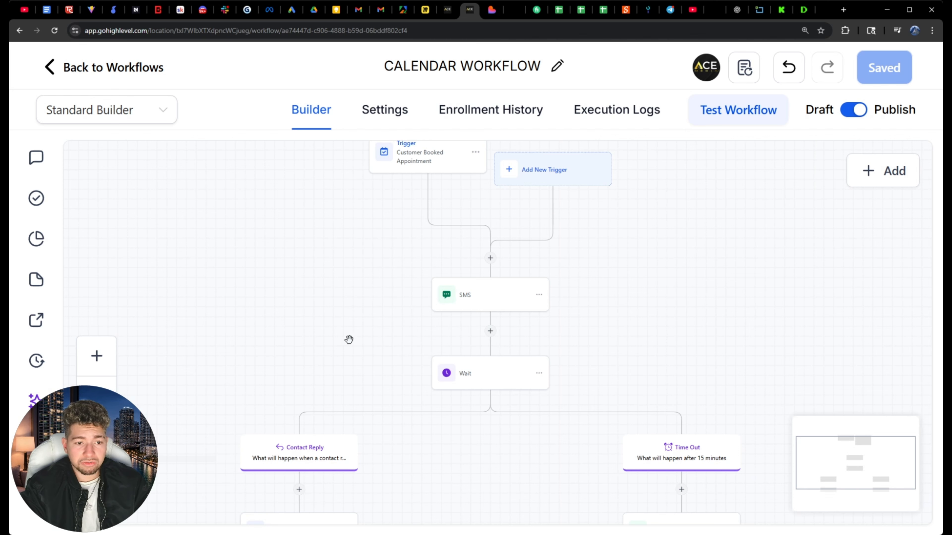
pyautogui.scroll(-2, 323, 321)
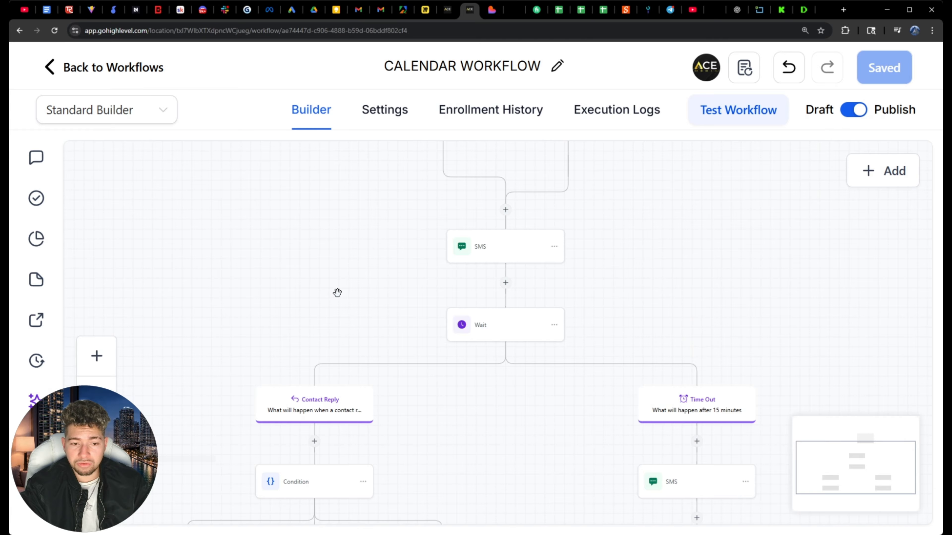
pyautogui.scroll(4, 295, 304)
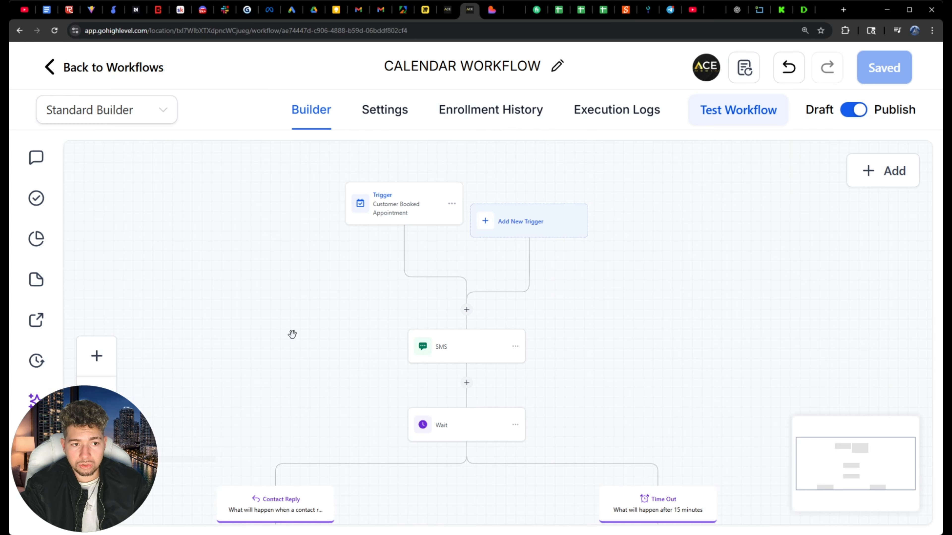
pyautogui.scroll(-4, 292, 334)
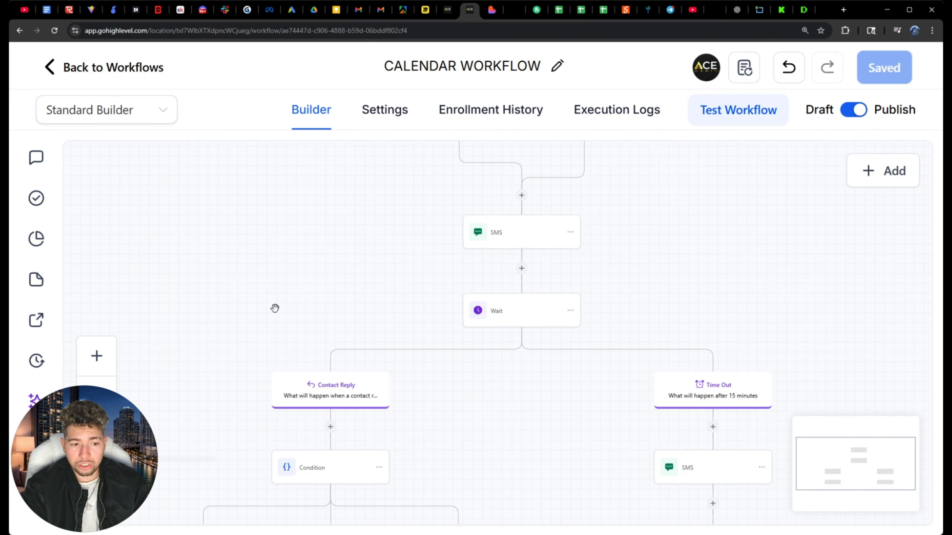
pyautogui.scroll(-1, 274, 300)
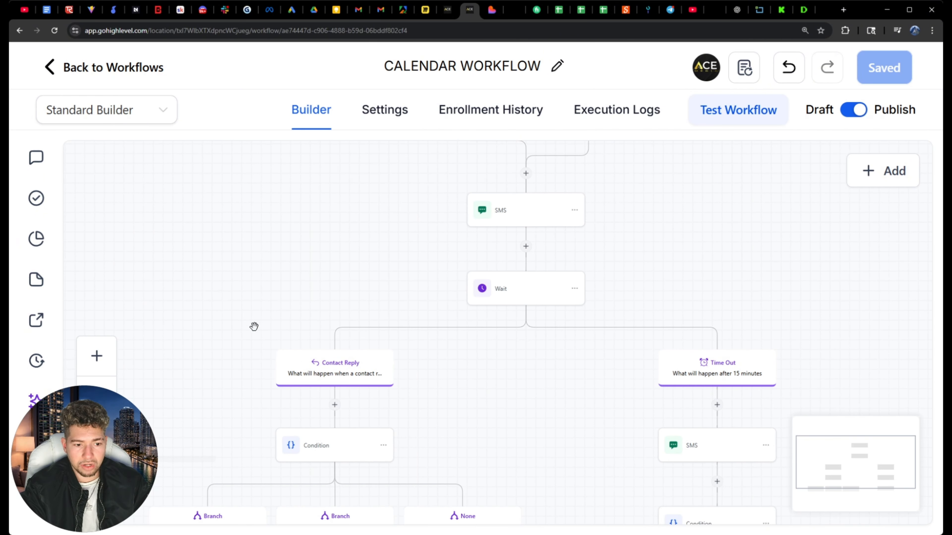
pyautogui.scroll(-4, 254, 326)
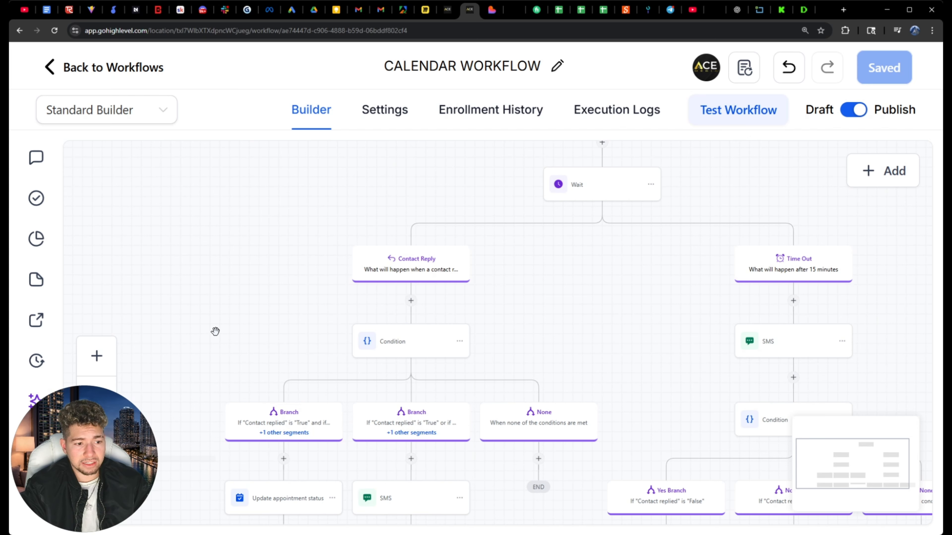
pyautogui.moveTo(215, 341); pyautogui.dragTo(219, 321)
pyautogui.moveTo(268, 298); pyautogui.dragTo(212, 336)
pyautogui.scroll(8, 212, 290)
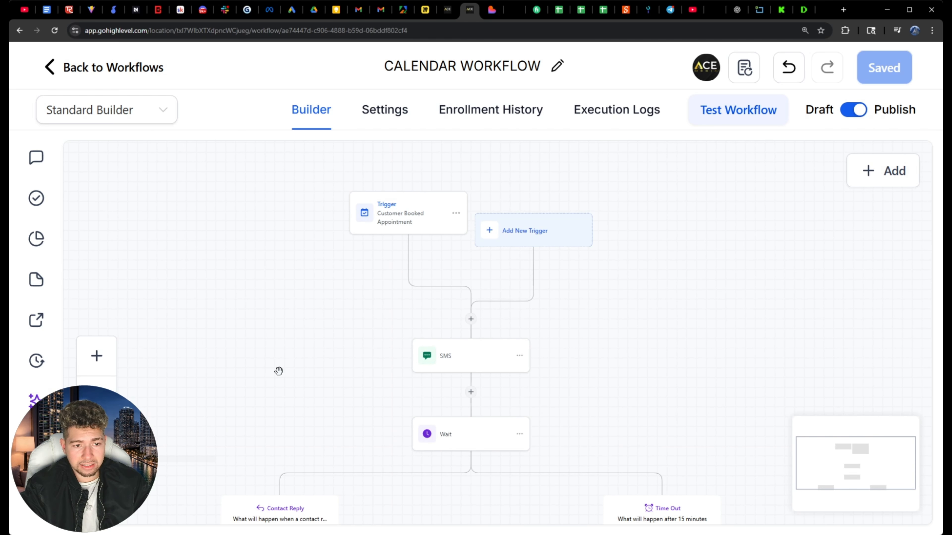
pyautogui.moveTo(273, 390); pyautogui.dragTo(295, 263)
pyautogui.moveTo(280, 295); pyautogui.dragTo(316, 252)
pyautogui.moveTo(222, 344); pyautogui.dragTo(263, 259)
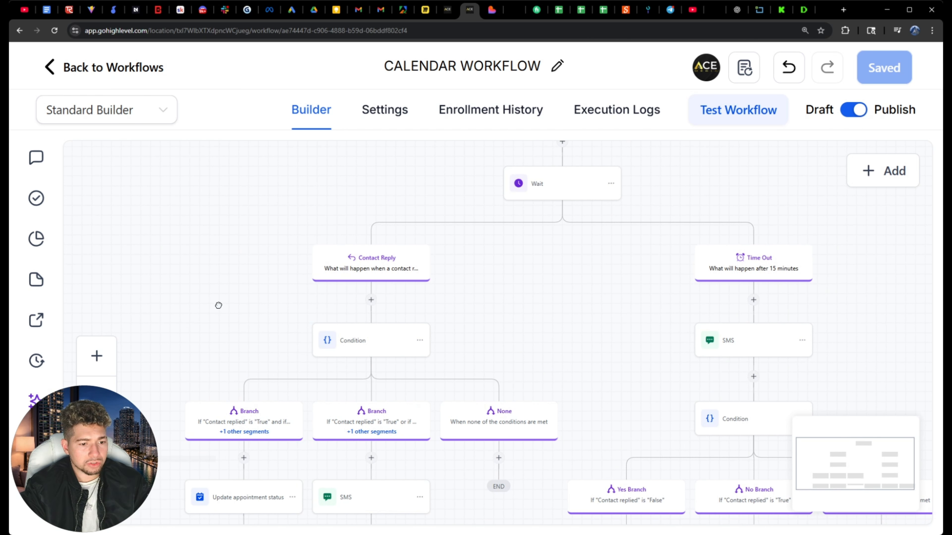
pyautogui.moveTo(219, 305); pyautogui.dragTo(227, 293)
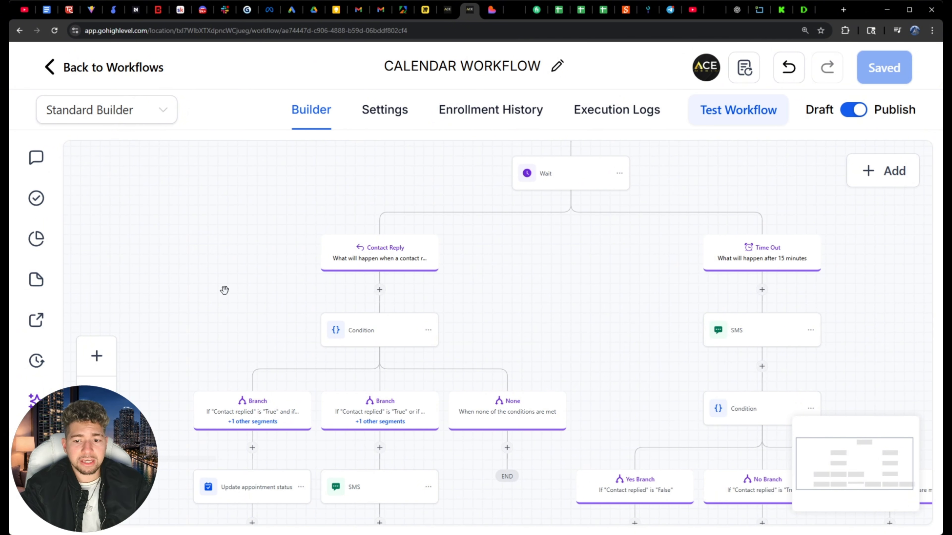
pyautogui.scroll(5, 223, 293)
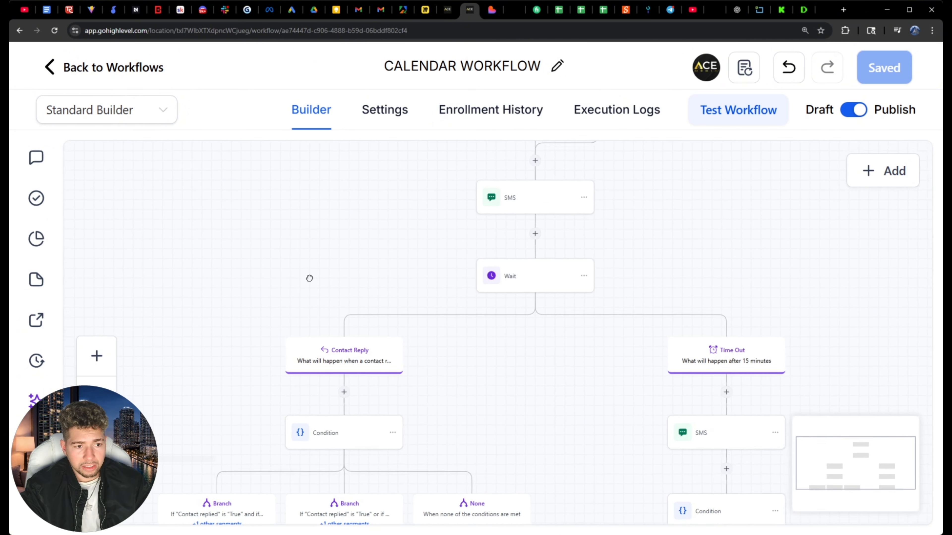
pyautogui.scroll(2, 283, 359)
pyautogui.scroll(-4, 285, 283)
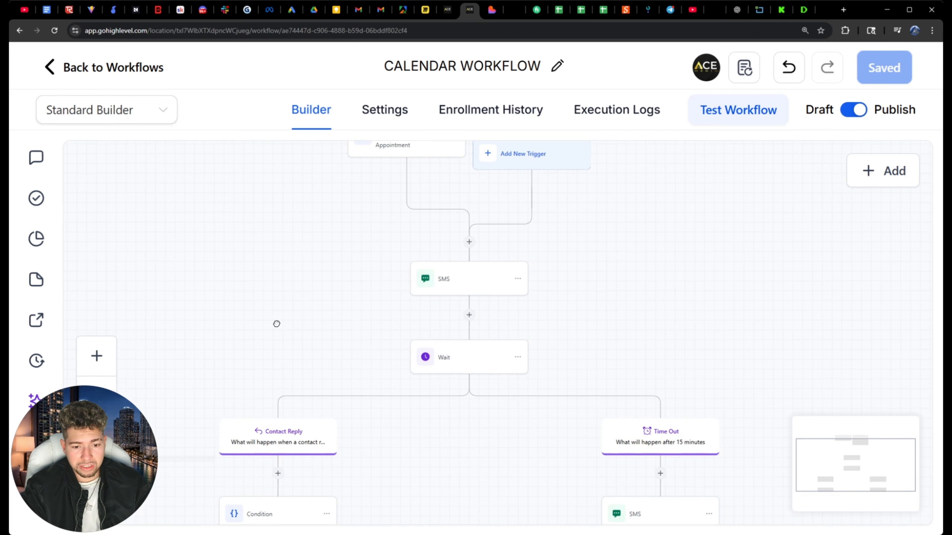
pyautogui.scroll(-5, 284, 291)
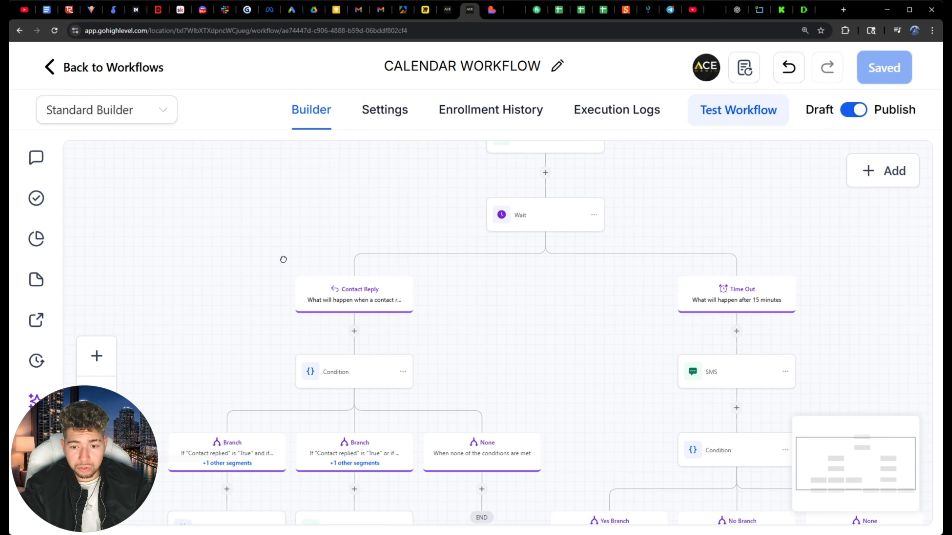
pyautogui.moveTo(242, 319); pyautogui.dragTo(228, 276)
pyautogui.scroll(-1, 248, 263)
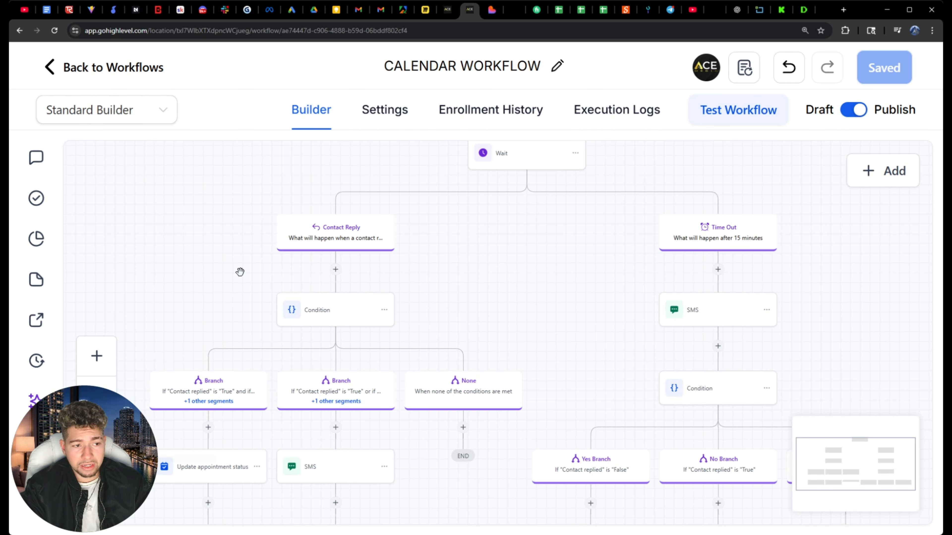
pyautogui.scroll(10, 244, 269)
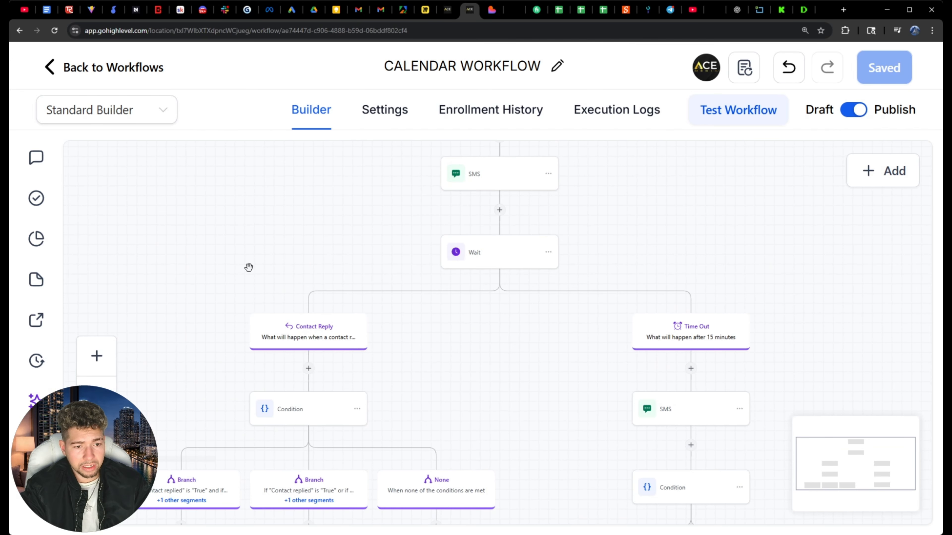
pyautogui.moveTo(257, 354); pyautogui.dragTo(308, 247)
pyautogui.moveTo(362, 289); pyautogui.dragTo(352, 308)
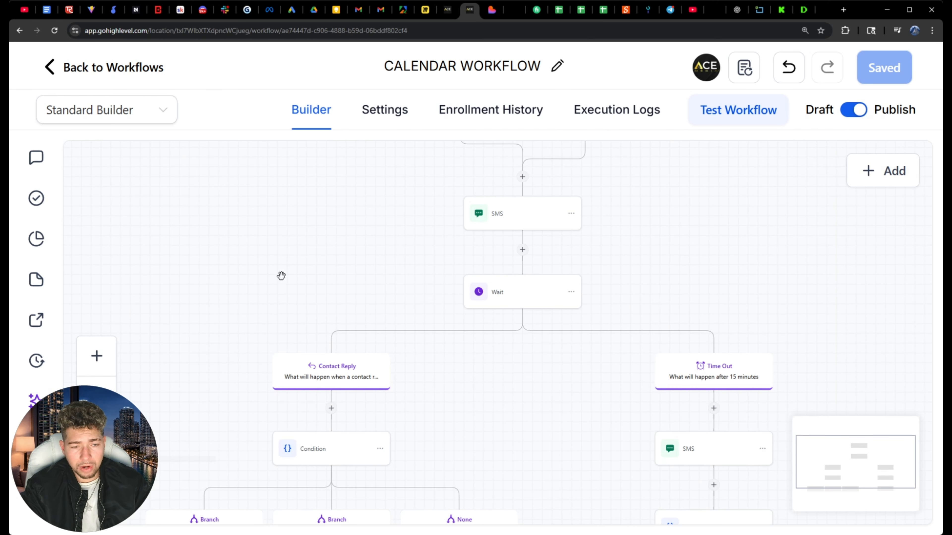
pyautogui.scroll(-3, 287, 315)
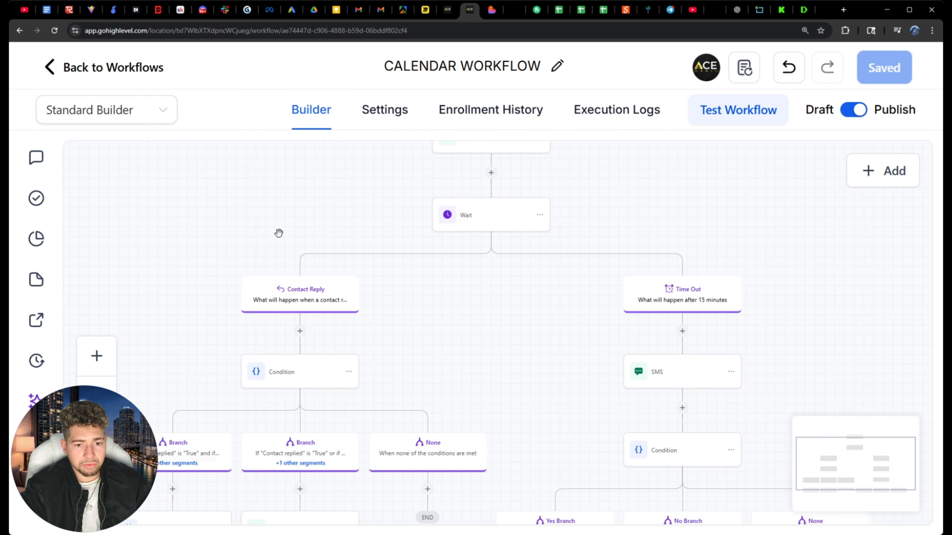
pyautogui.scroll(-3, 195, 326)
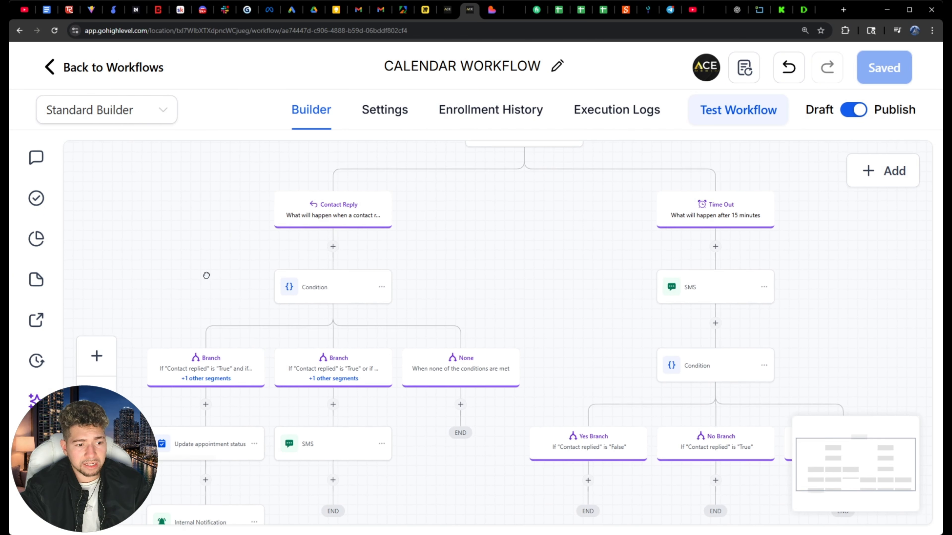
pyautogui.moveTo(206, 276); pyautogui.dragTo(217, 285)
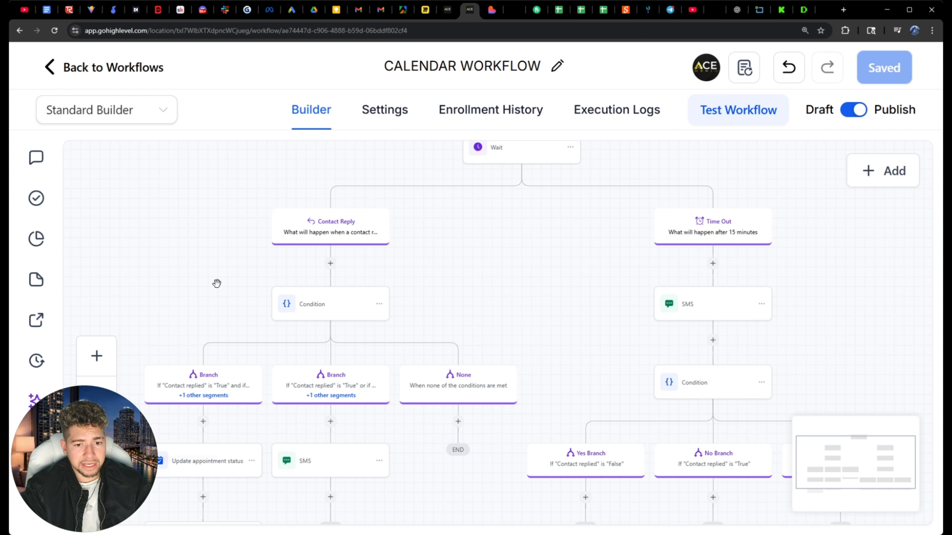
# - Look at the settings of the SMS action in the Time Out branch and close it without saving
pyautogui.click(685, 316)
pyautogui.scroll(-1, 654, 380)
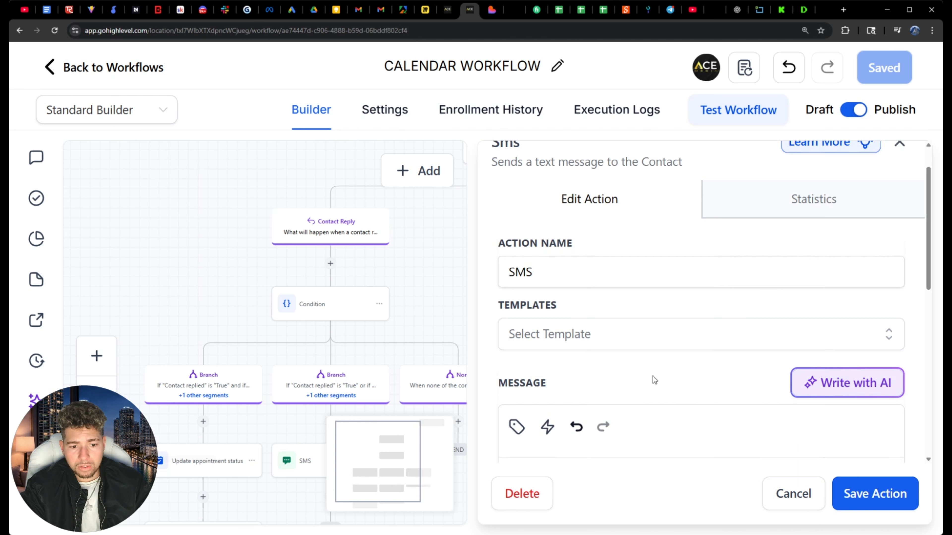
pyautogui.scroll(-5, 654, 380)
pyautogui.click(793, 494)
# - Inspect the settings of the Wait action below the first SMS and close it without saving
pyautogui.scroll(2, 790, 310)
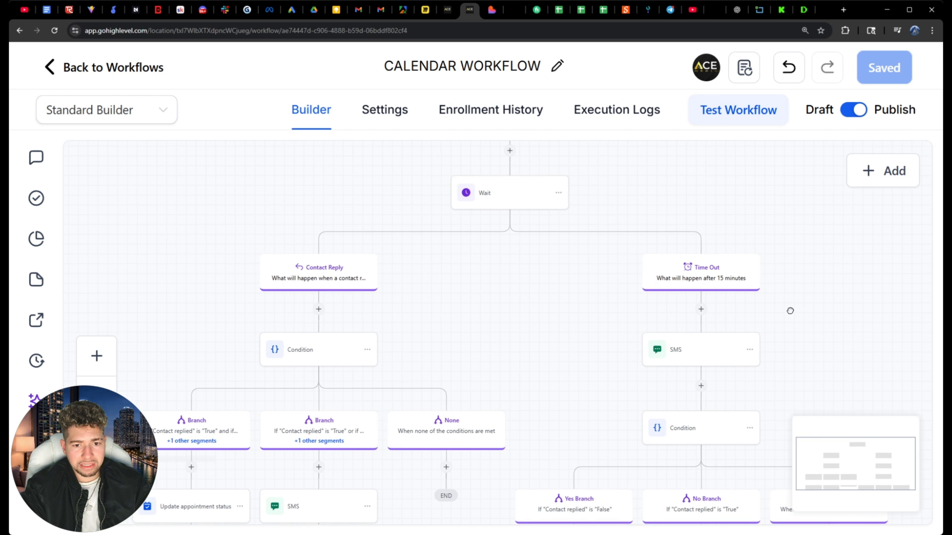
pyautogui.scroll(10, 790, 310)
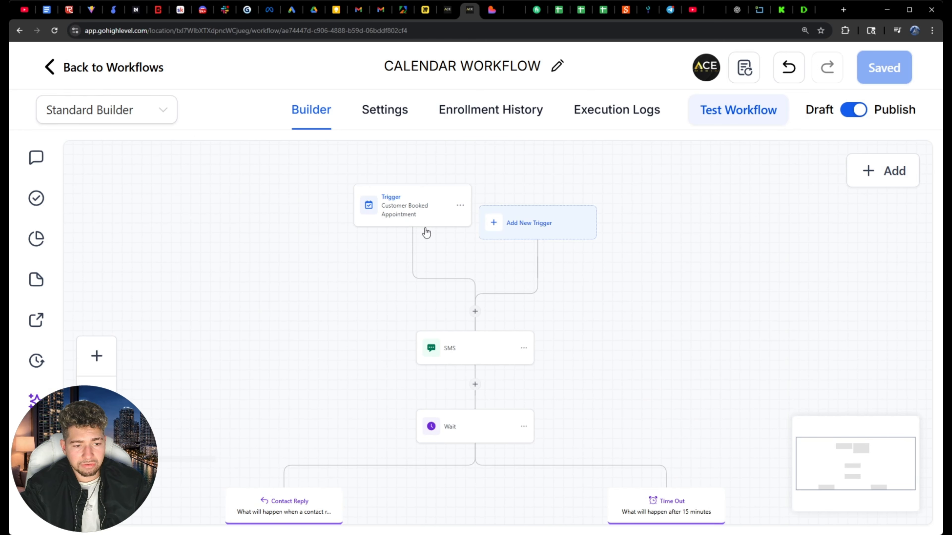
pyautogui.moveTo(693, 396); pyautogui.dragTo(692, 187)
pyautogui.click(493, 224)
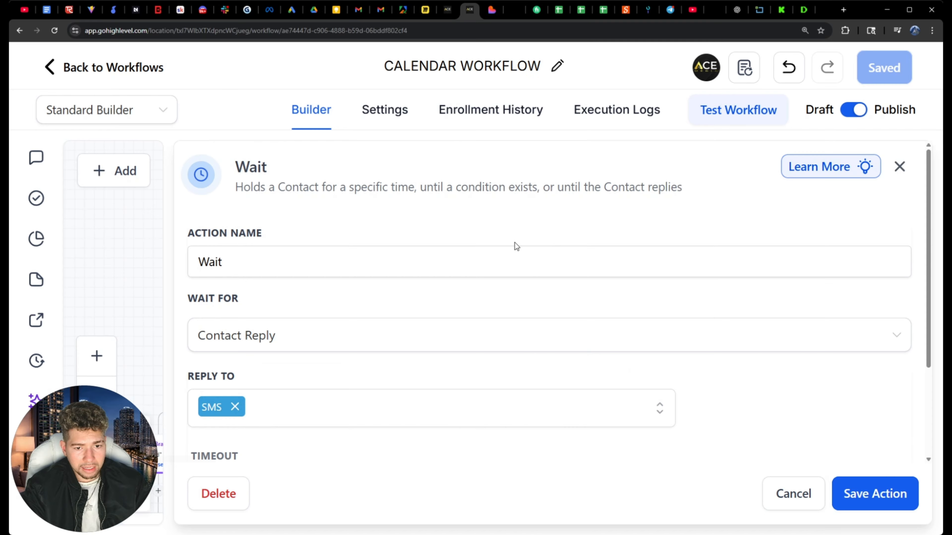
pyautogui.click(810, 501)
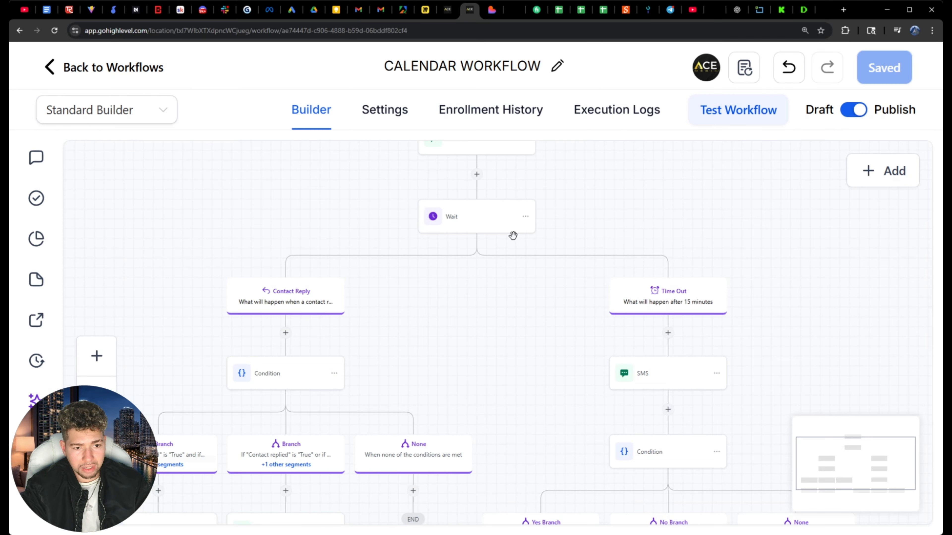
# - Read the message text of the SMS sent after the 15-minute timeout and close the action without saving
pyautogui.moveTo(468, 342); pyautogui.dragTo(476, 330)
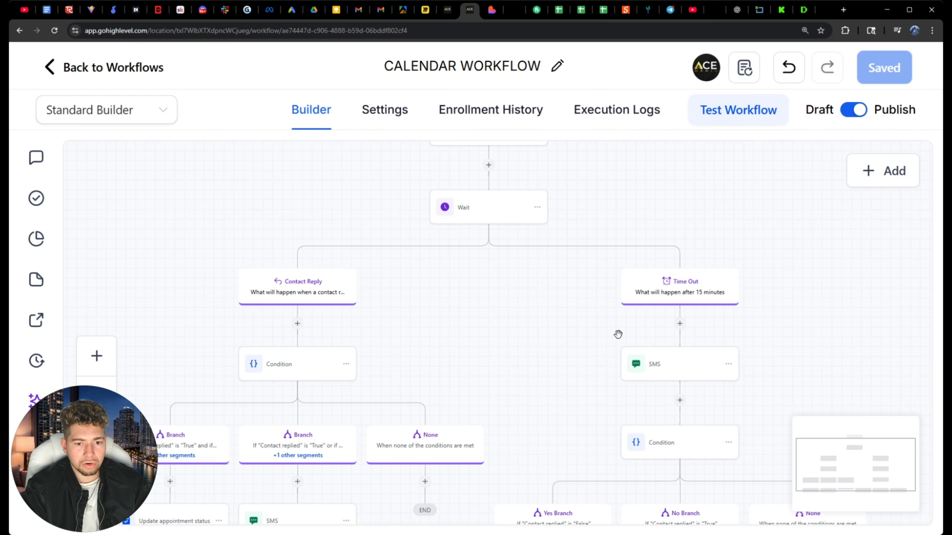
pyautogui.scroll(-2, 618, 333)
pyautogui.click(655, 313)
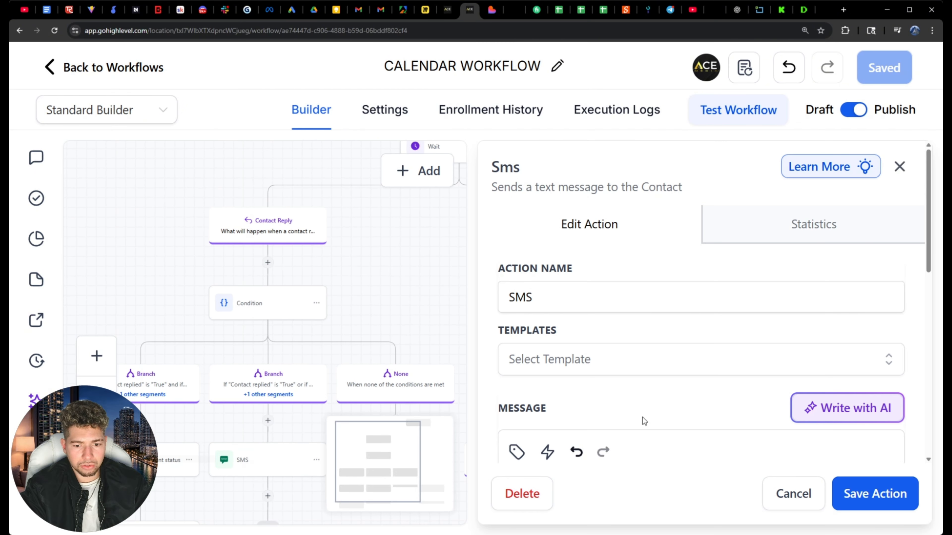
pyautogui.scroll(-5, 642, 417)
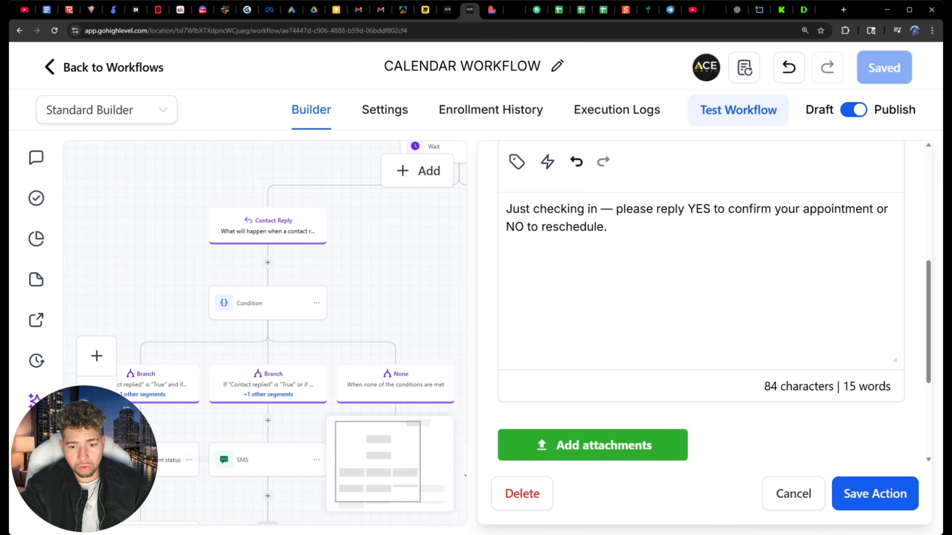
pyautogui.click(781, 500)
# - Inspect the Condition action below the Time Out branch's SMS and close it without saving
pyautogui.scroll(-3, 779, 365)
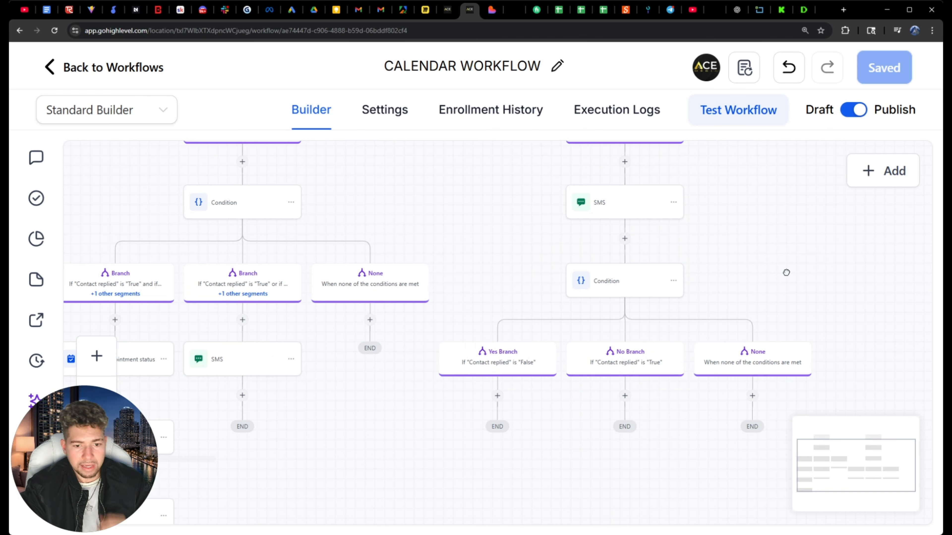
pyautogui.click(518, 365)
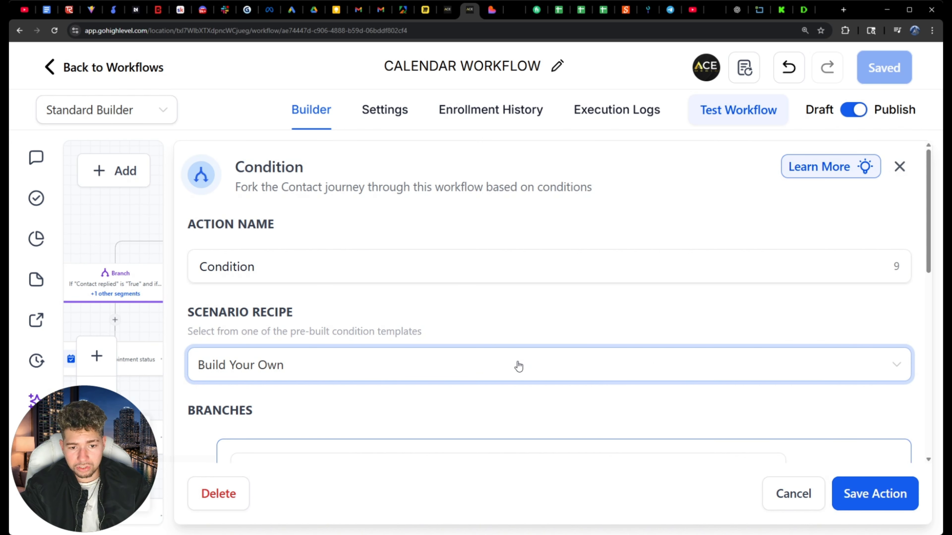
pyautogui.click(784, 493)
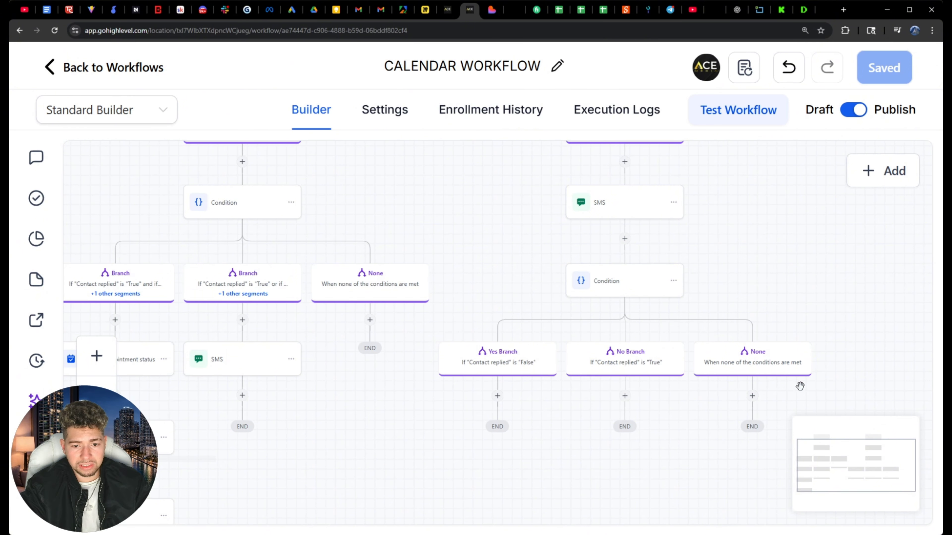
# - Check the category and status set in the Update appointment status action of the Contact Reply path, then close it without saving
pyautogui.moveTo(826, 307); pyautogui.dragTo(902, 355)
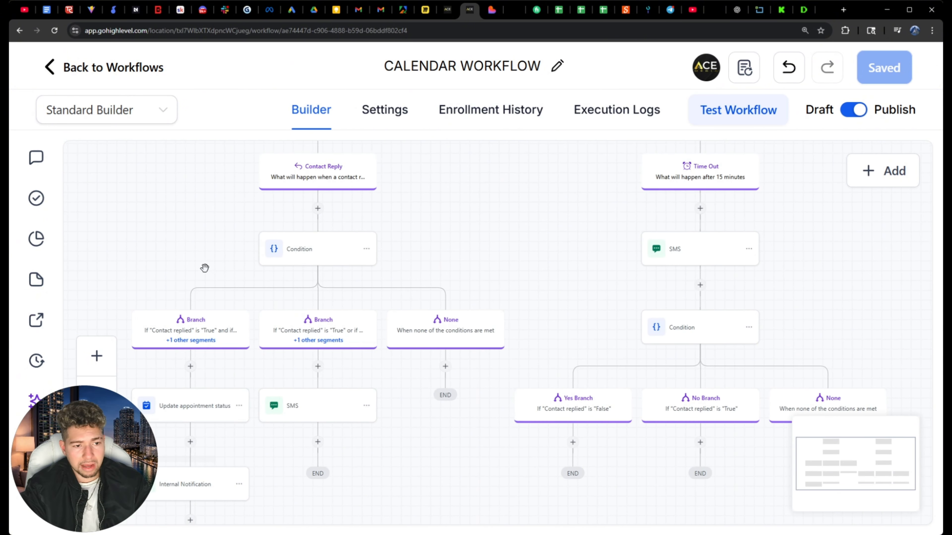
pyautogui.moveTo(203, 268); pyautogui.dragTo(279, 390)
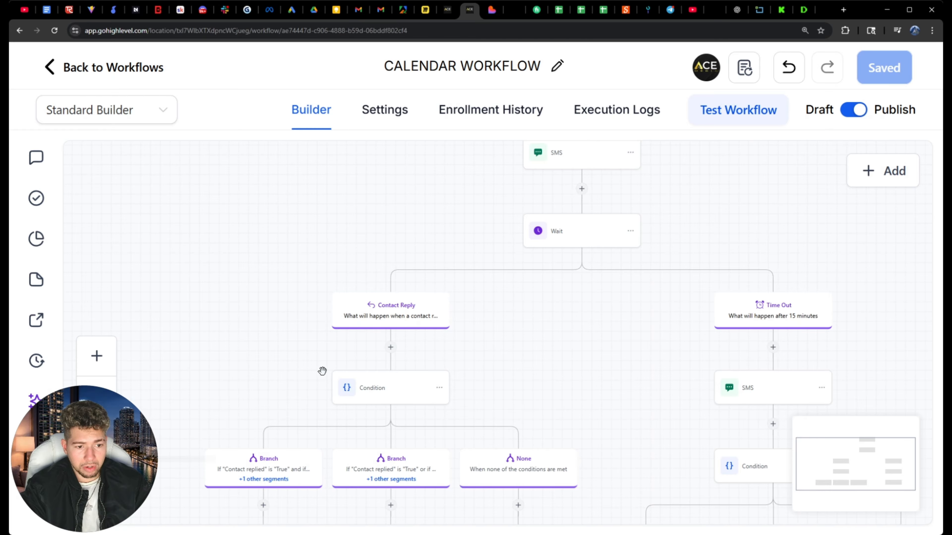
pyautogui.moveTo(259, 352); pyautogui.dragTo(267, 266)
pyautogui.moveTo(235, 314); pyautogui.dragTo(311, 246)
pyautogui.moveTo(203, 353); pyautogui.dragTo(218, 300)
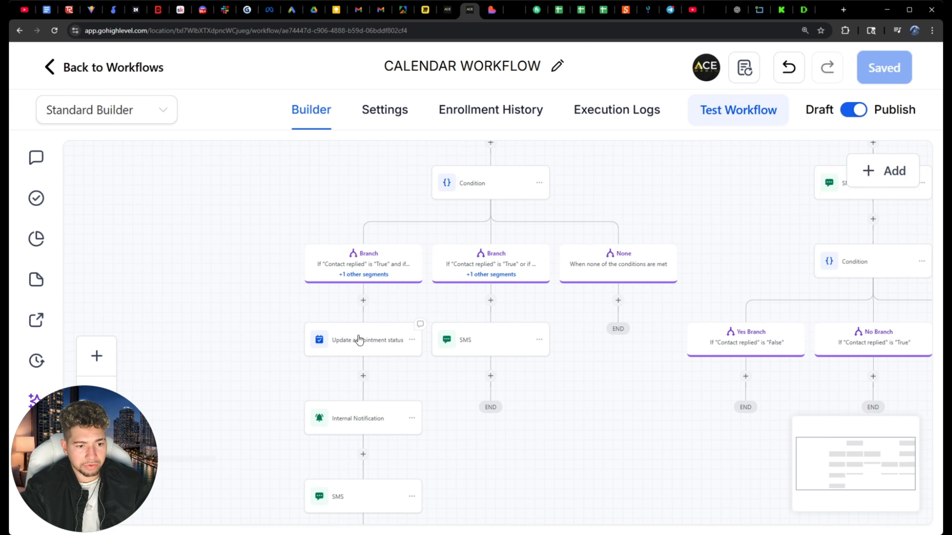
pyautogui.click(344, 350)
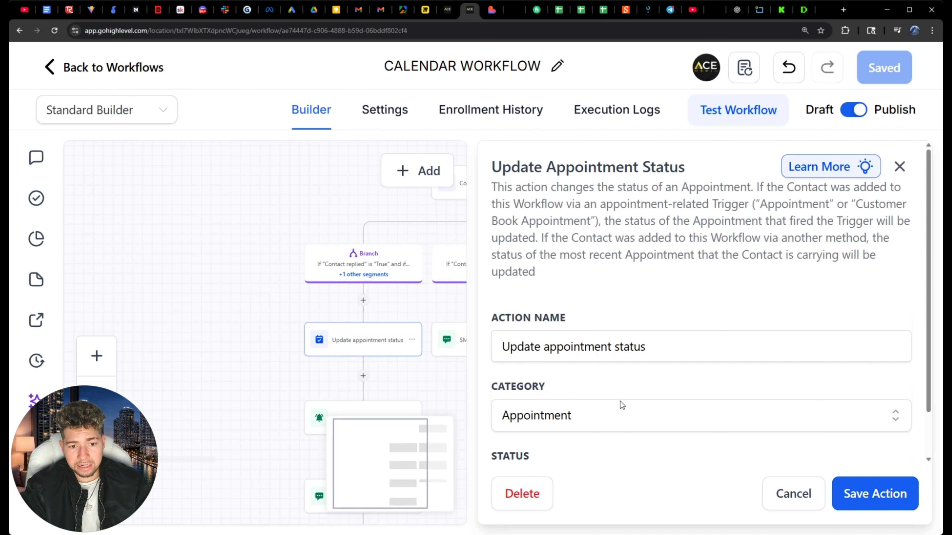
pyautogui.scroll(-1, 623, 405)
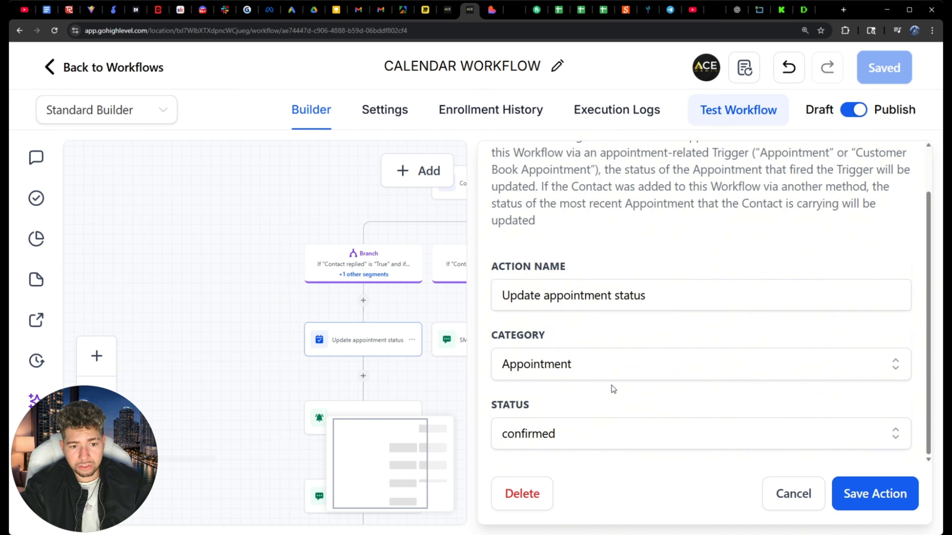
pyautogui.click(793, 493)
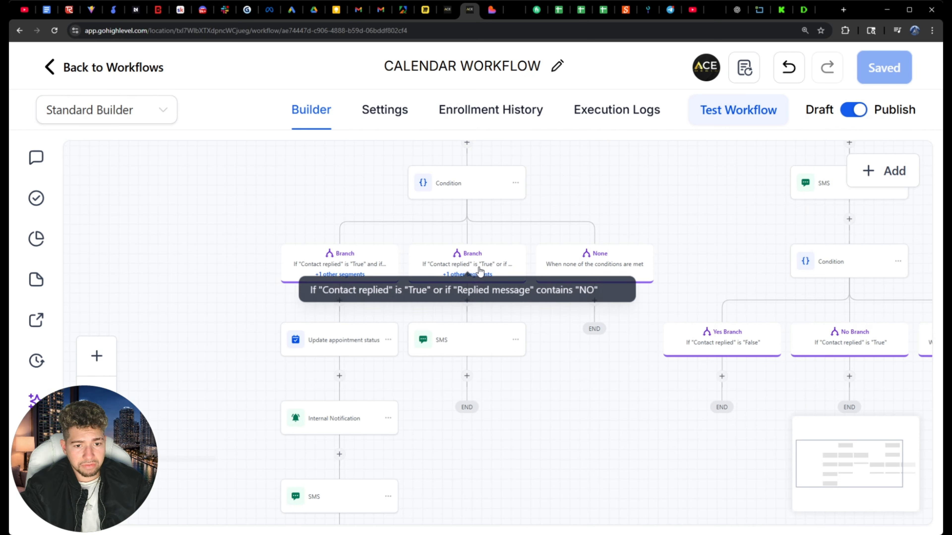
# - Inspect the Contact Reply path's "NO" branch and read its SMS with the rescheduling link, closing both without saving
pyautogui.click(443, 280)
pyautogui.click(781, 491)
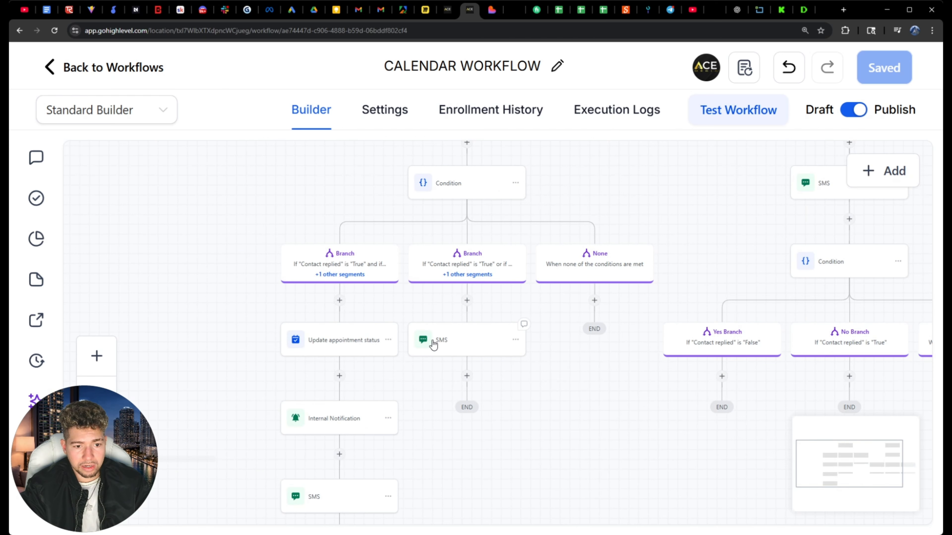
pyautogui.click(431, 340)
pyautogui.scroll(-3, 689, 392)
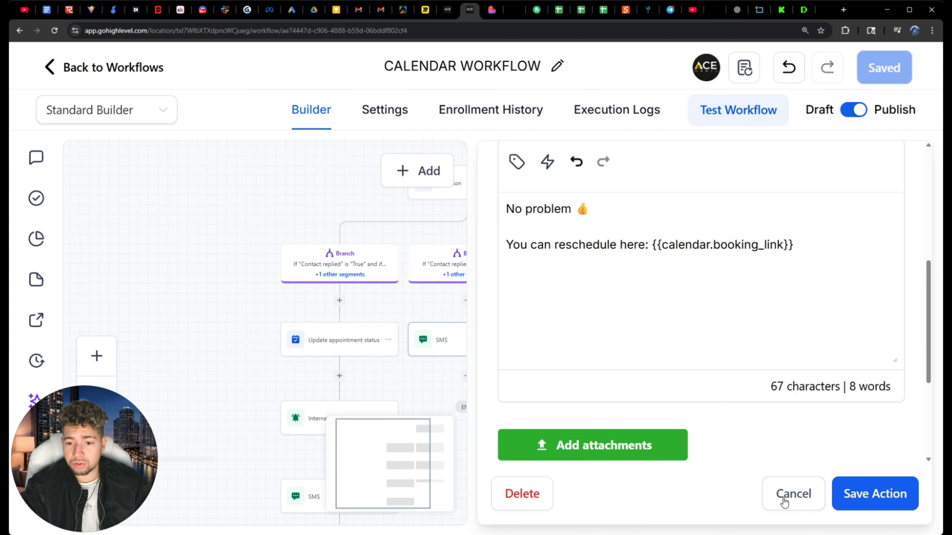
pyautogui.click(784, 501)
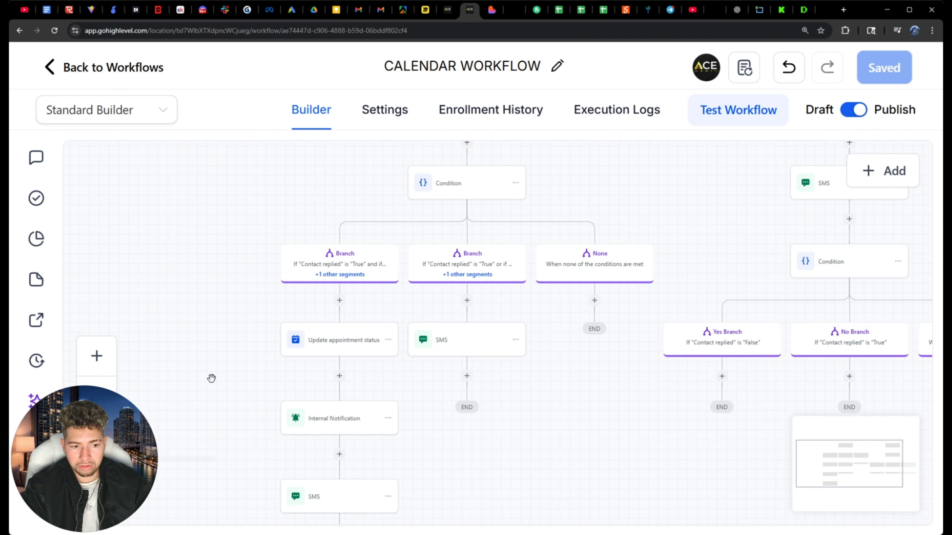
# - Check the notification type and recipients of the Internal Notification below Update appointment status, then close it without saving
pyautogui.moveTo(211, 378); pyautogui.dragTo(245, 290)
pyautogui.click(370, 343)
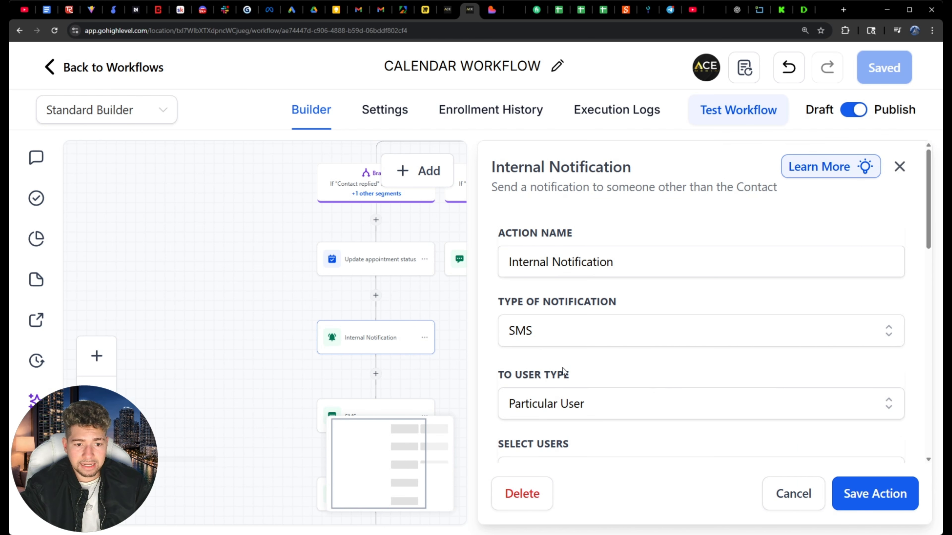
pyautogui.scroll(-3, 923, 258)
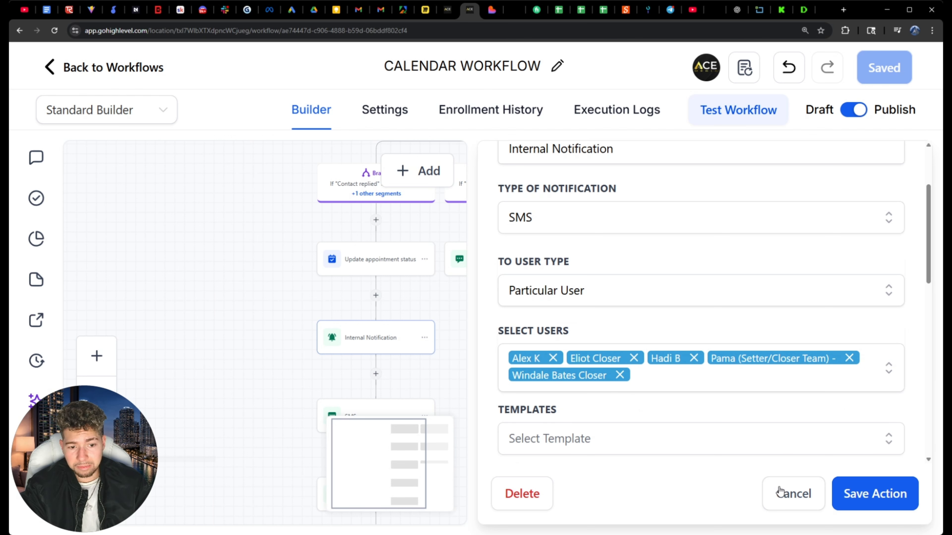
pyautogui.click(782, 495)
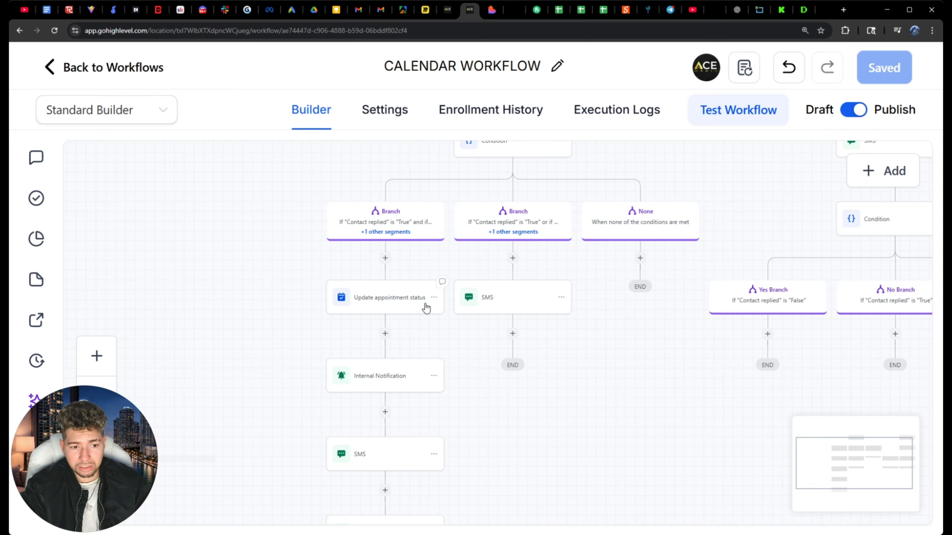
# - Read the message text of the SMS below the Internal Notification and close the action without saving
pyautogui.scroll(-2, 285, 326)
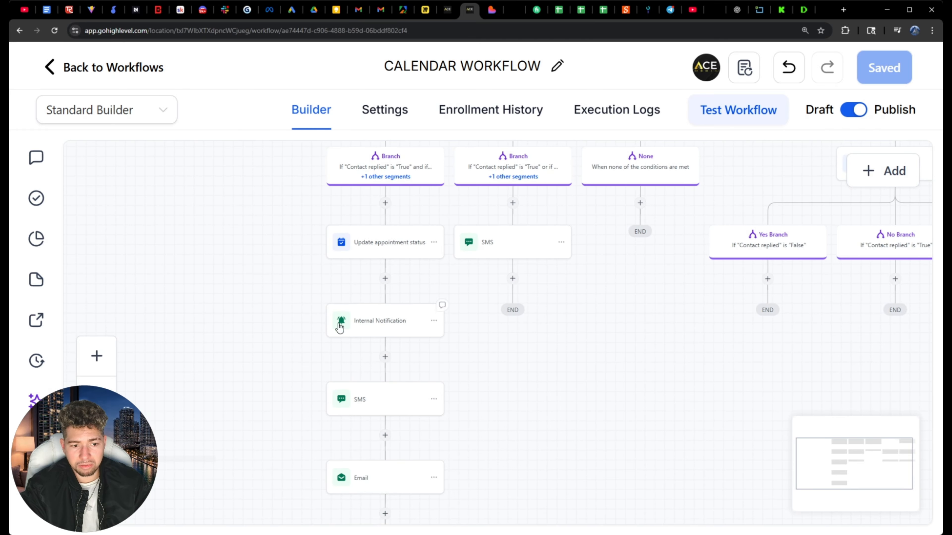
pyautogui.scroll(-2, 241, 329)
pyautogui.click(374, 350)
pyautogui.scroll(-5, 645, 367)
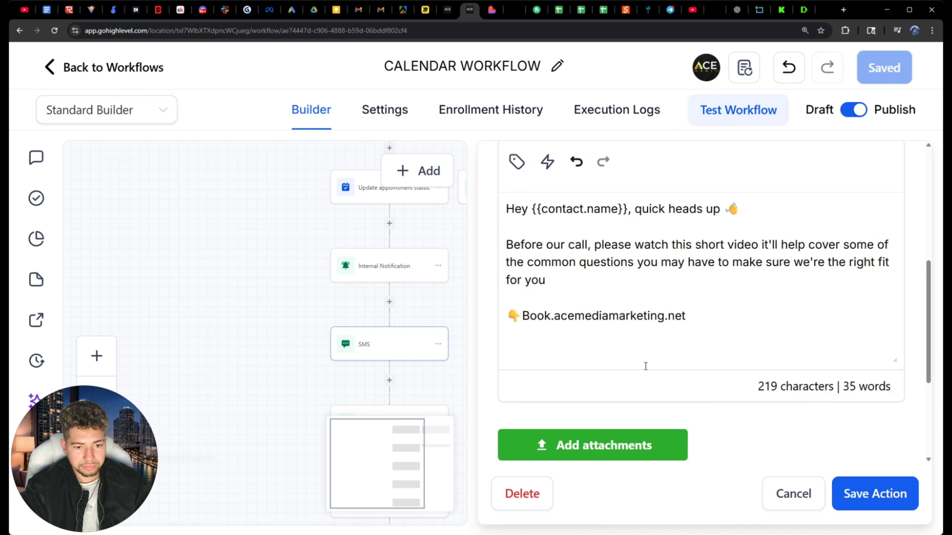
pyautogui.click(793, 494)
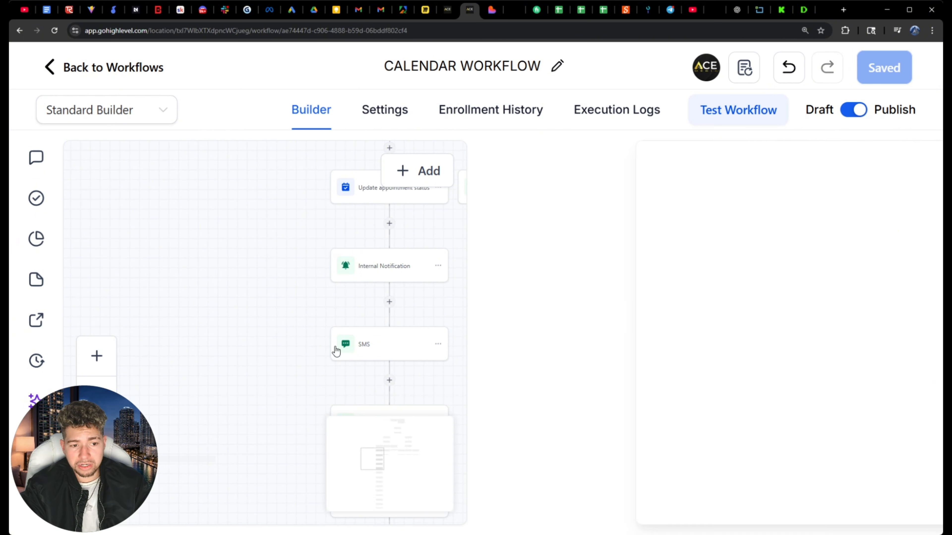
# - Reopen the SMS below the Internal Notification, highlight its request to watch the short video before the call, and close it without saving
pyautogui.moveTo(282, 308); pyautogui.dragTo(295, 308)
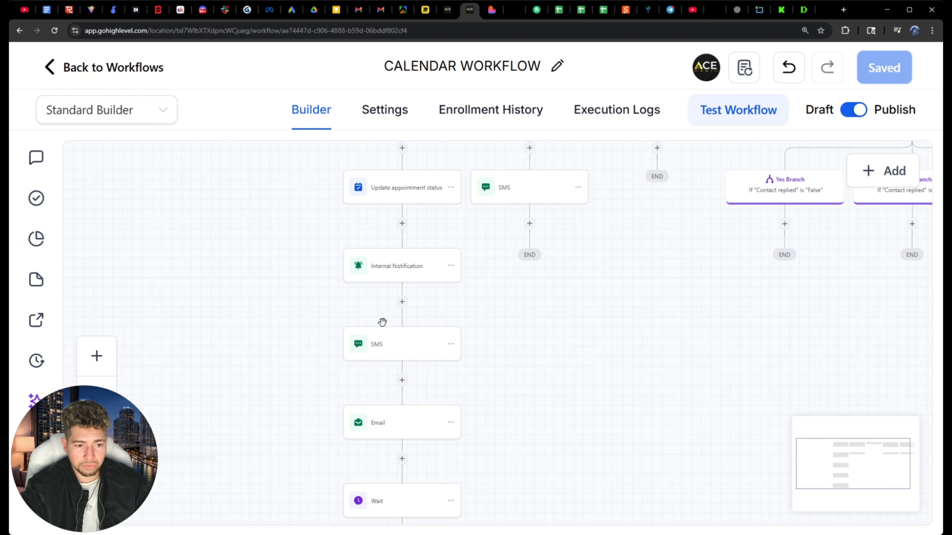
pyautogui.click(432, 351)
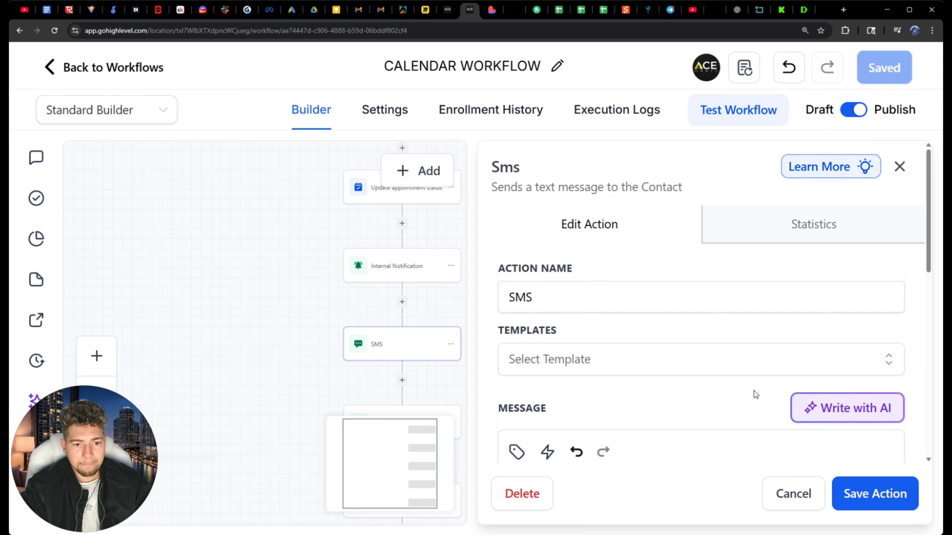
pyautogui.scroll(-5, 753, 390)
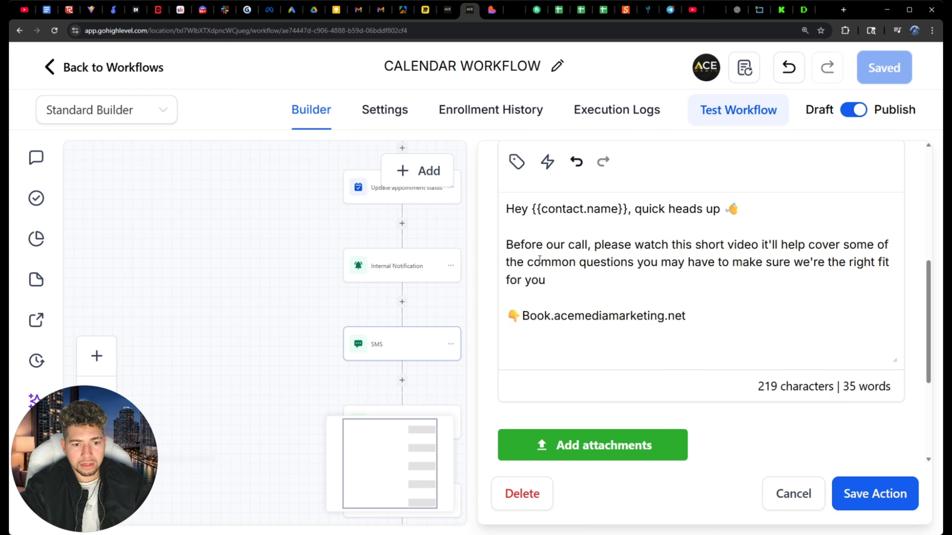
pyautogui.moveTo(528, 210); pyautogui.dragTo(735, 231)
pyautogui.moveTo(531, 244); pyautogui.dragTo(645, 274)
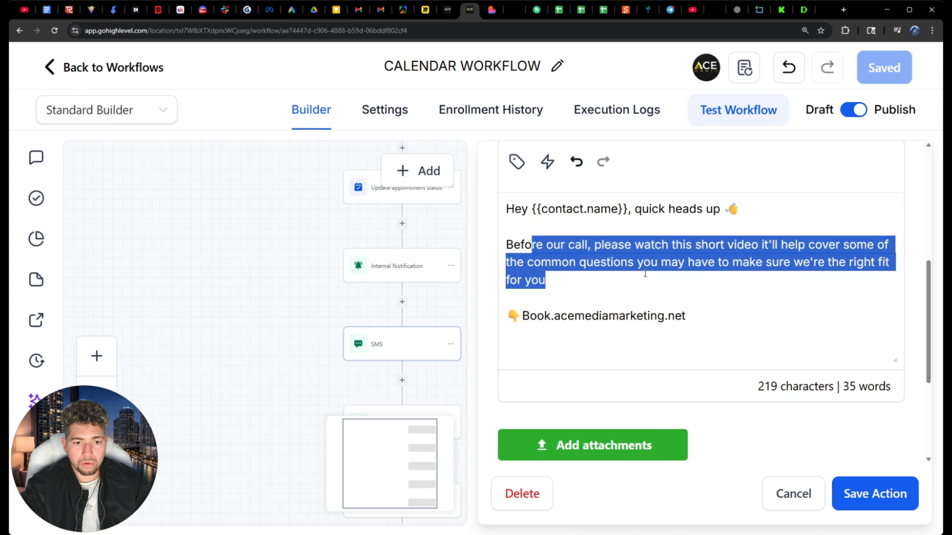
pyautogui.click(792, 499)
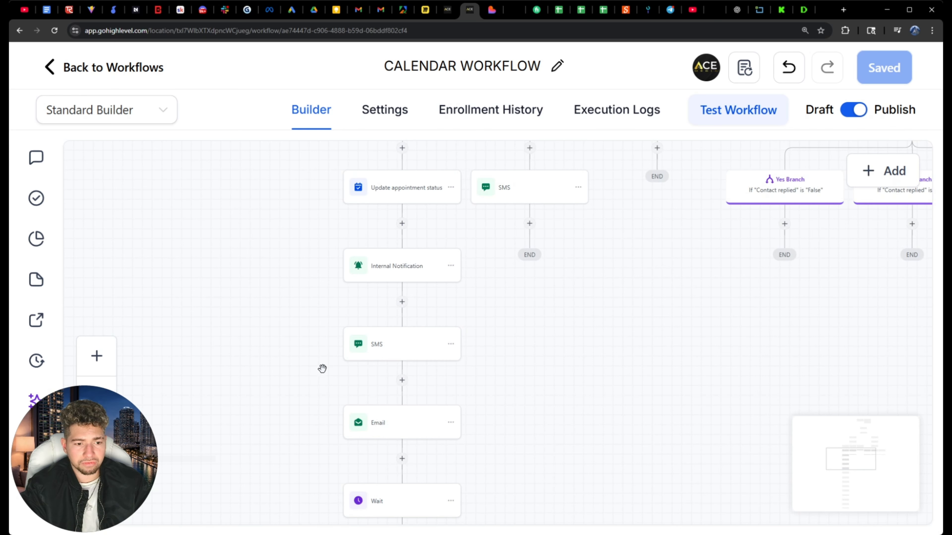
# - Open the Email action that follows the pre-call video SMS and close it without saving
pyautogui.scroll(-2, 315, 348)
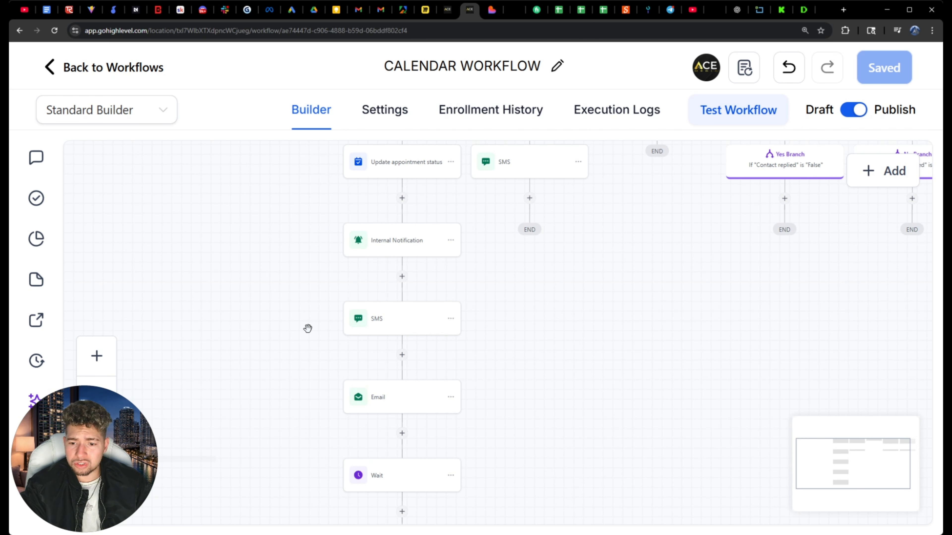
pyautogui.moveTo(307, 332); pyautogui.dragTo(330, 323)
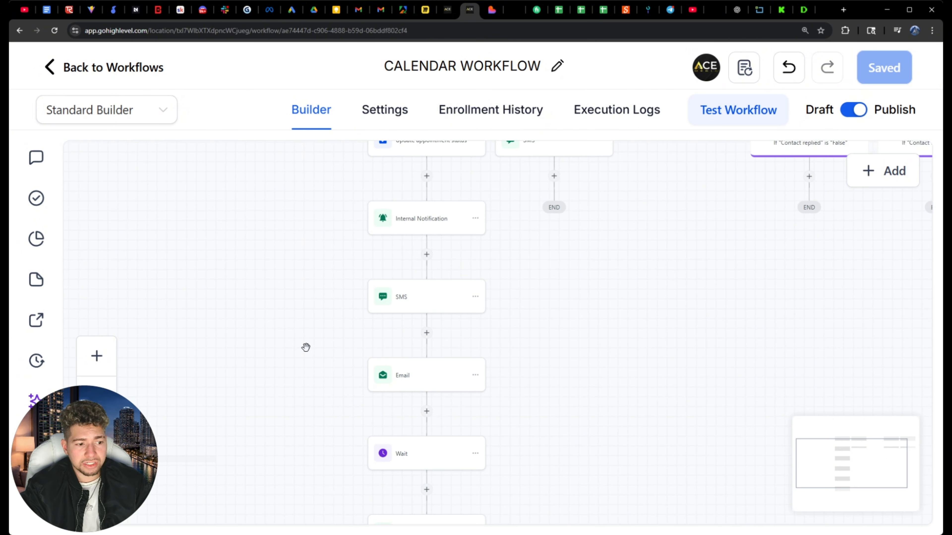
pyautogui.moveTo(306, 347); pyautogui.dragTo(292, 381)
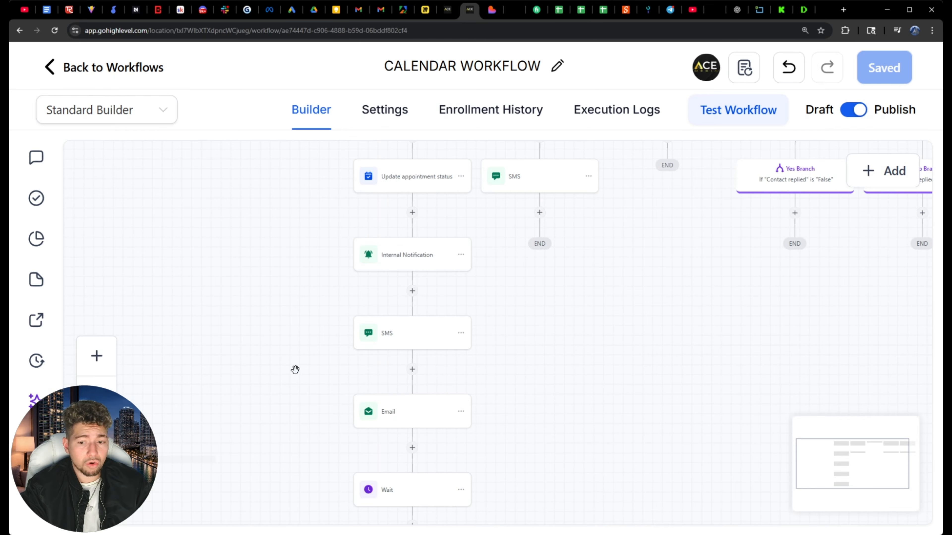
pyautogui.moveTo(295, 370); pyautogui.dragTo(296, 323)
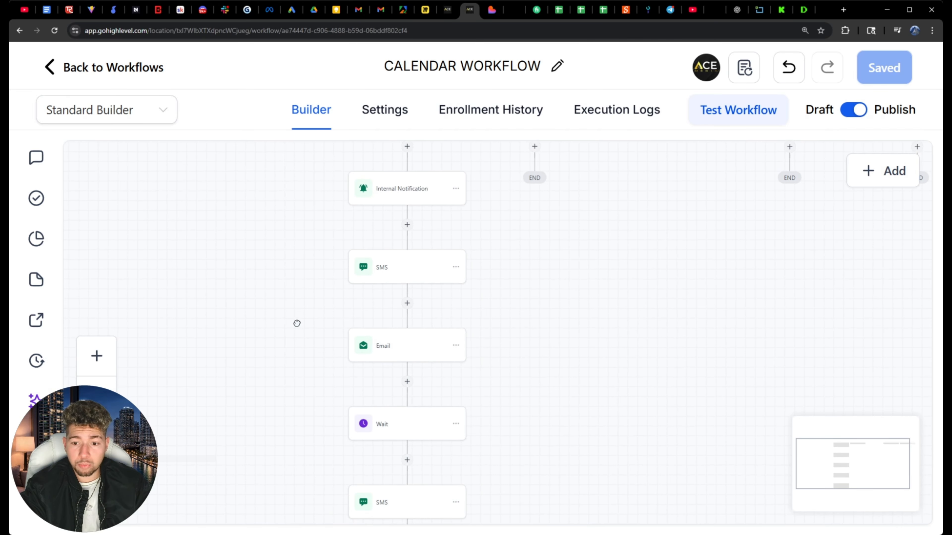
pyautogui.moveTo(293, 362); pyautogui.dragTo(321, 338)
pyautogui.click(389, 347)
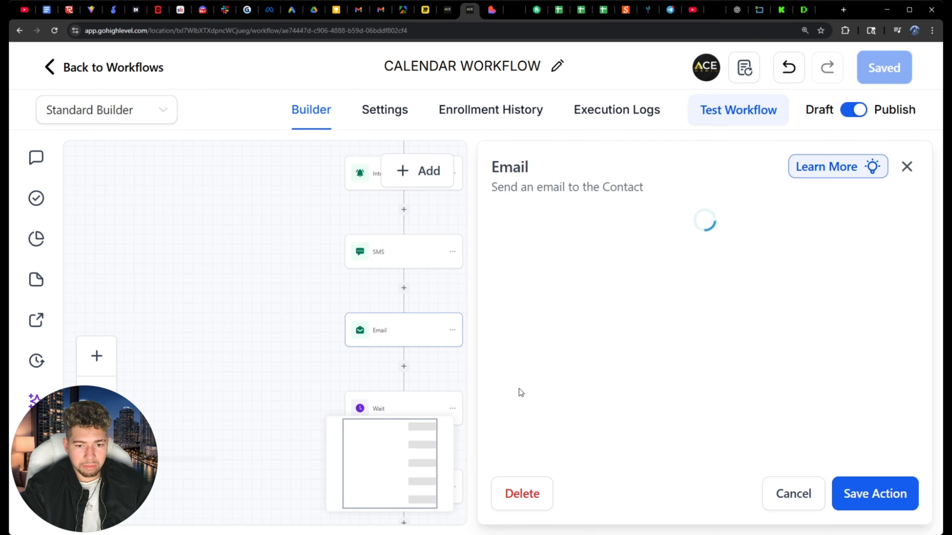
pyautogui.scroll(-5, 580, 395)
pyautogui.click(781, 492)
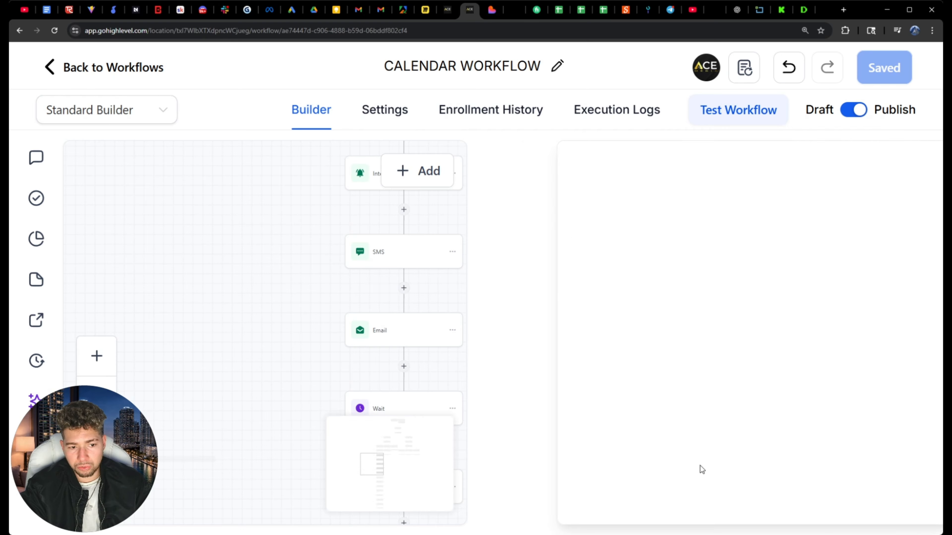
# - Check the appointment-based timing of the Wait below the first Email and read the SMS after it, closing both without saving
pyautogui.click(361, 301)
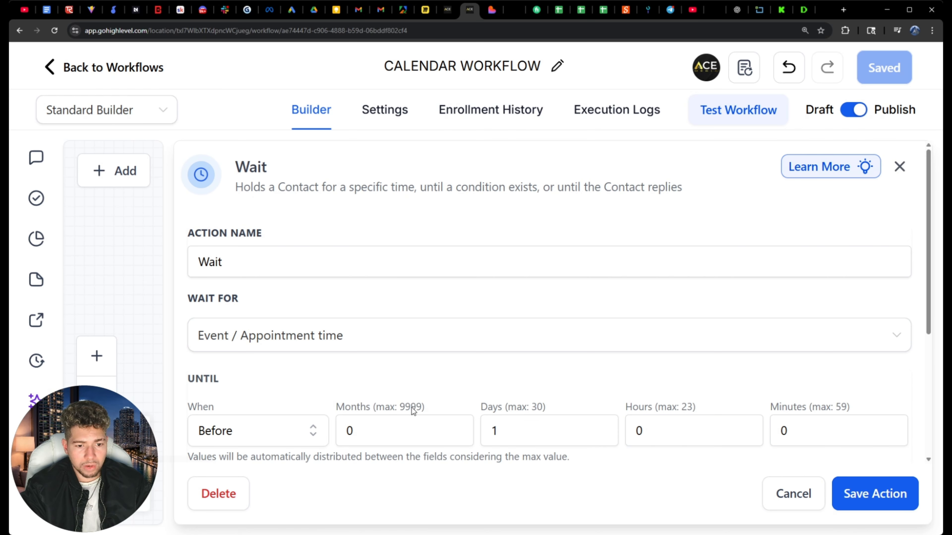
pyautogui.click(774, 496)
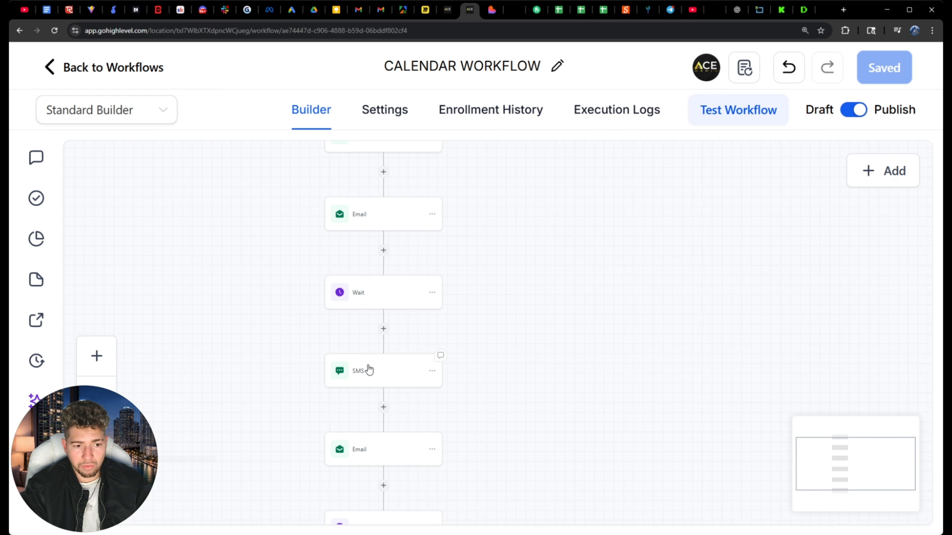
pyautogui.click(381, 300)
pyautogui.scroll(-5, 613, 381)
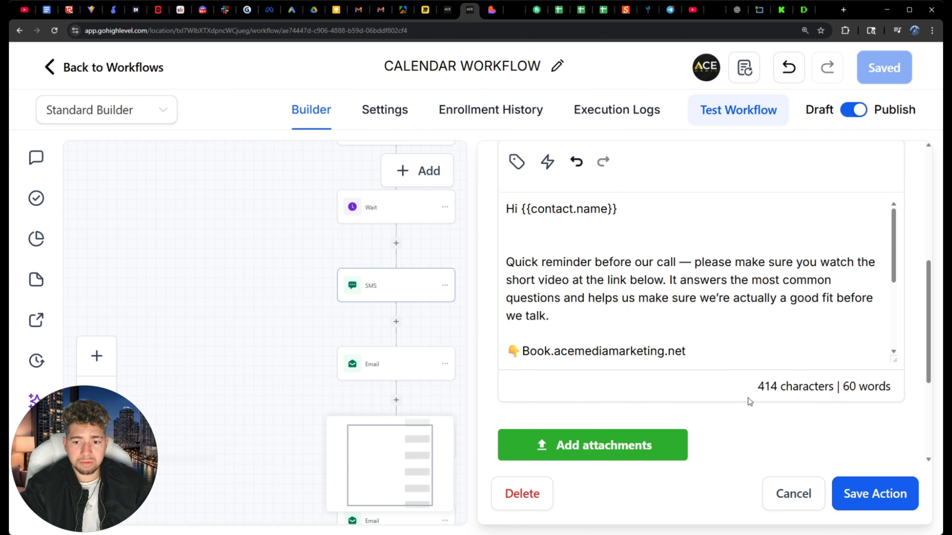
pyautogui.click(794, 495)
# - Inspect the message of the Email below the video reminder SMS and close the action without saving
pyautogui.scroll(-2, 300, 338)
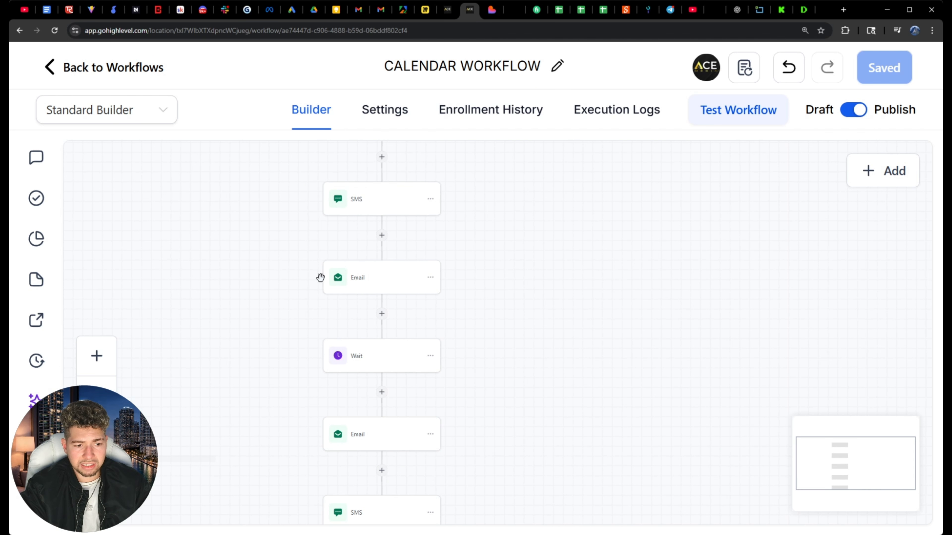
pyautogui.click(393, 281)
pyautogui.scroll(-15, 652, 389)
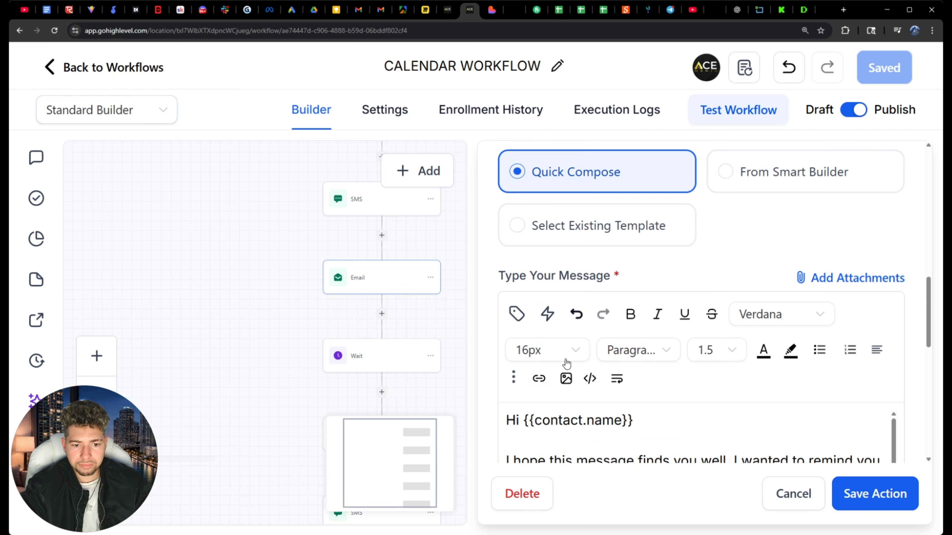
pyautogui.click(791, 495)
# - Read the same-day confirmation message in the Email after the next Wait and close the action without saving
pyautogui.scroll(-3, 285, 230)
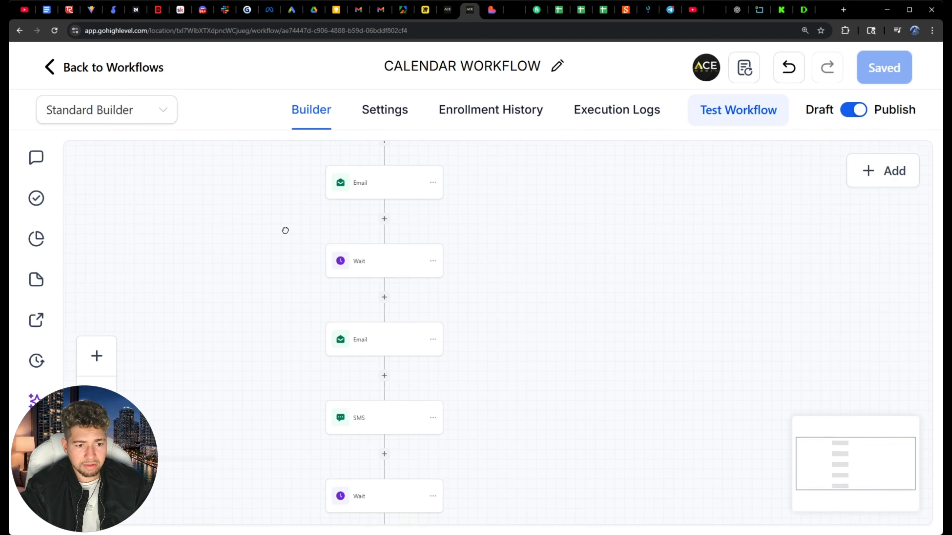
pyautogui.click(371, 310)
pyautogui.scroll(-5, 674, 390)
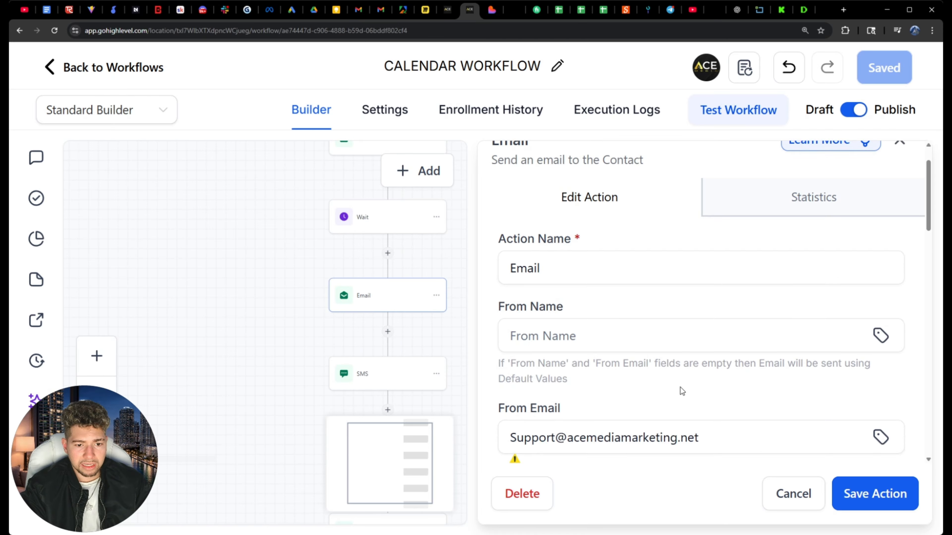
pyautogui.scroll(-10, 666, 380)
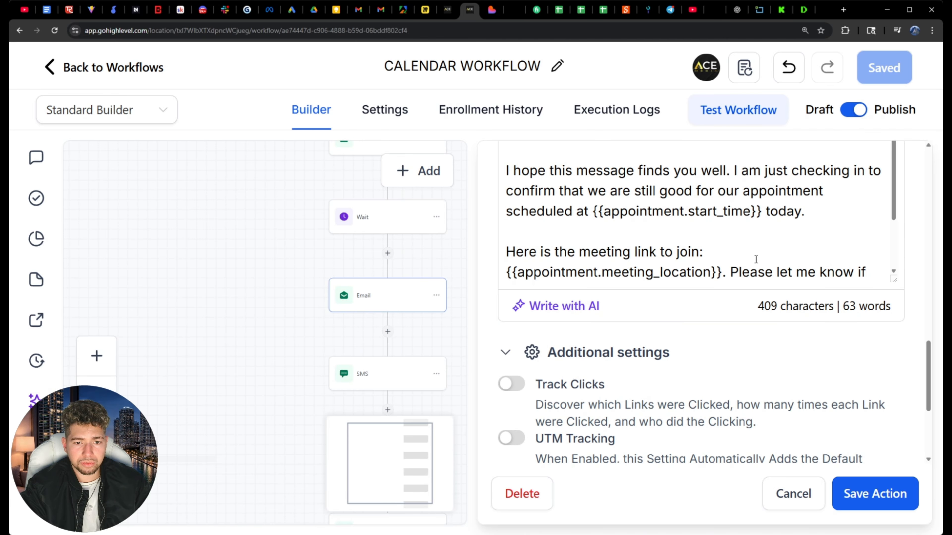
pyautogui.scroll(-2, 757, 260)
pyautogui.click(790, 499)
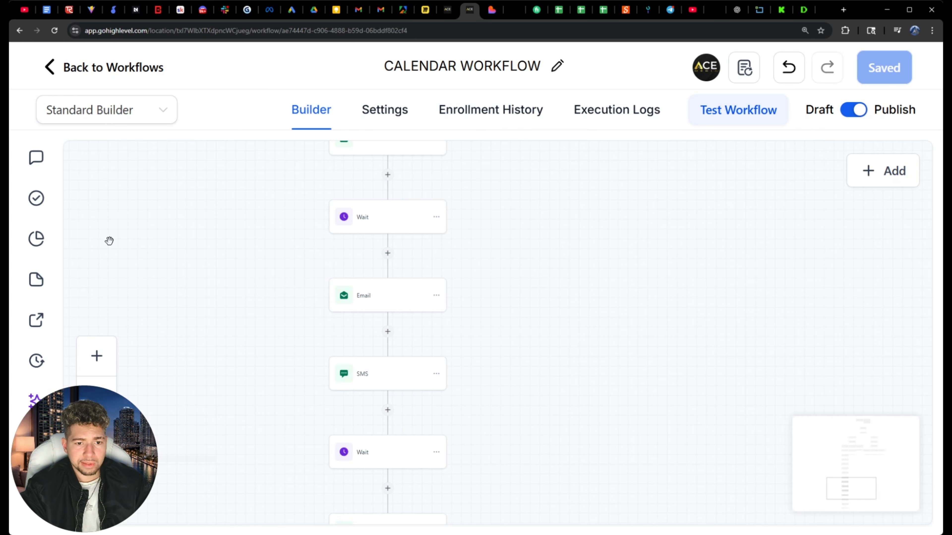
# - Read the message of the workflow's last Email, just above the final SMS, and close the action without saving
pyautogui.scroll(-5, 210, 285)
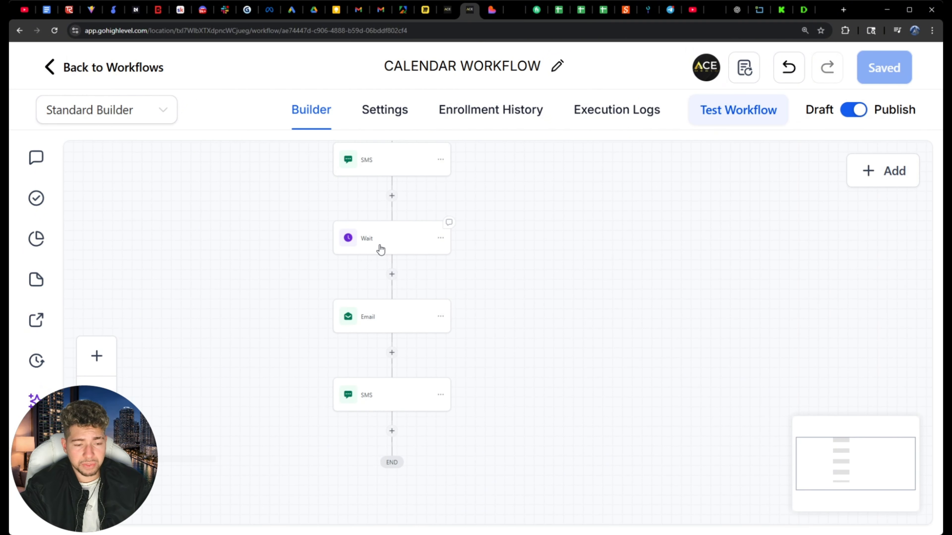
pyautogui.click(377, 329)
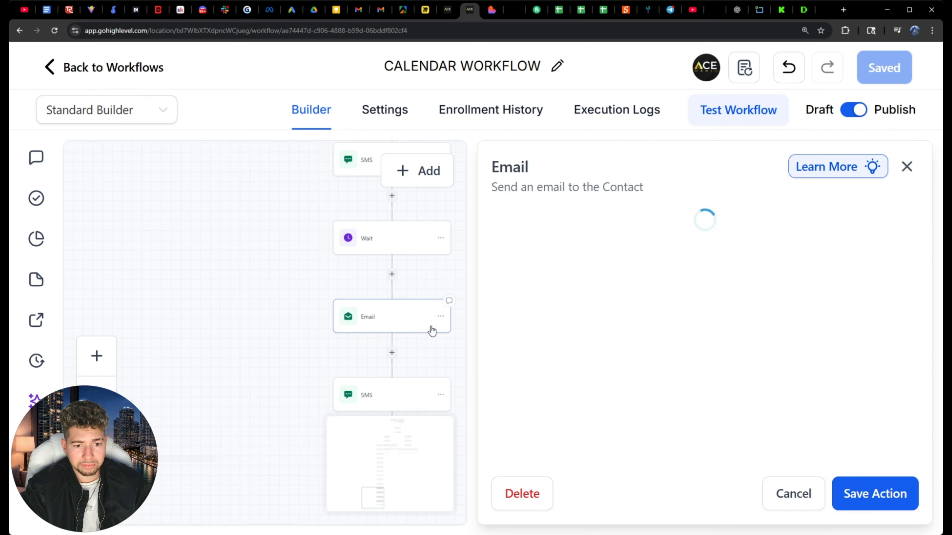
pyautogui.scroll(-10, 607, 346)
pyautogui.scroll(-5, 614, 367)
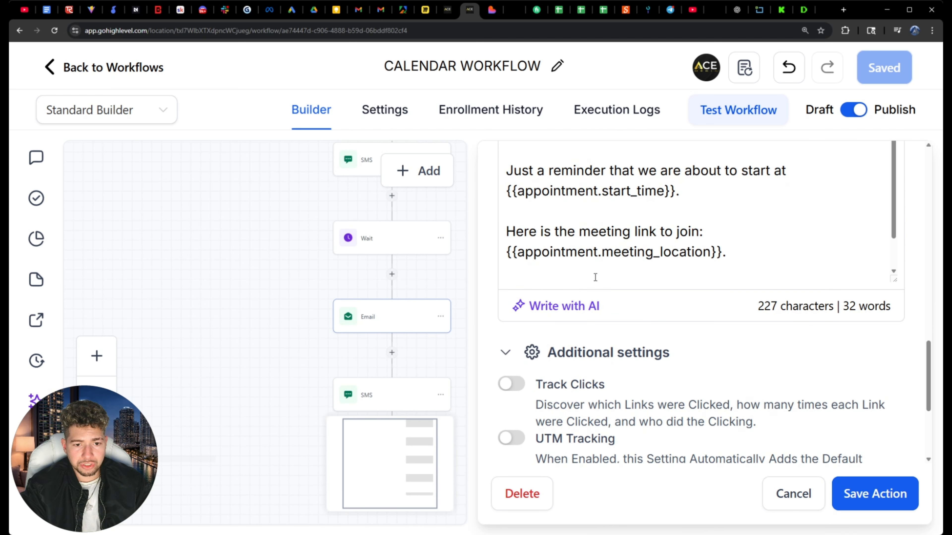
pyautogui.click(789, 501)
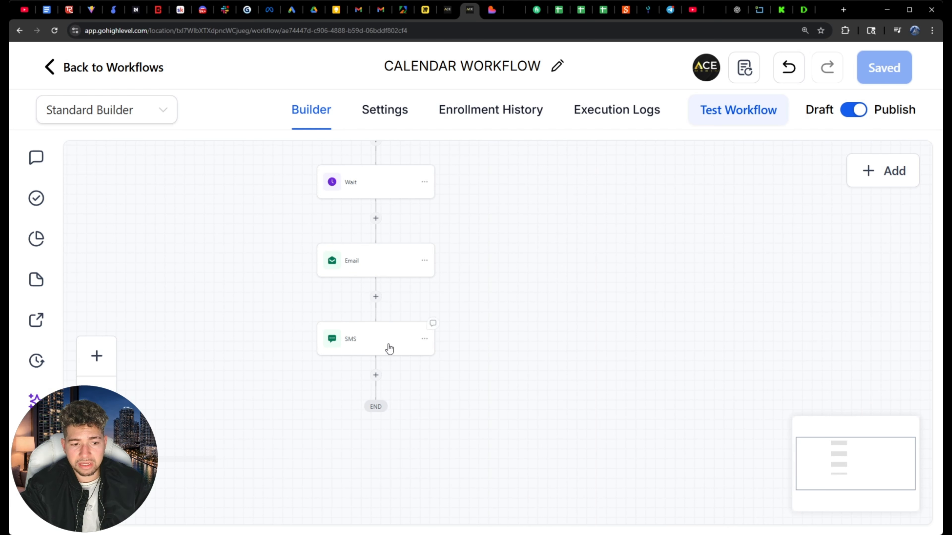
# - Review the whole workflow from its final SMS back up to the appointment trigger and down to the Contact Reply and Time Out branches
pyautogui.moveTo(243, 338); pyautogui.dragTo(227, 361)
pyautogui.moveTo(237, 263); pyautogui.dragTo(241, 322)
pyautogui.moveTo(242, 233); pyautogui.dragTo(252, 329)
pyautogui.moveTo(249, 238); pyautogui.dragTo(249, 327)
pyautogui.moveTo(255, 269)
pyautogui.mouseDown()
pyautogui.moveTo(270, 347)
pyautogui.moveTo(259, 359)
pyautogui.mouseUp()
pyautogui.moveTo(253, 249)
pyautogui.mouseDown()
pyautogui.moveTo(248, 372)
pyautogui.moveTo(263, 389)
pyautogui.mouseUp()
pyautogui.moveTo(268, 233); pyautogui.dragTo(270, 361)
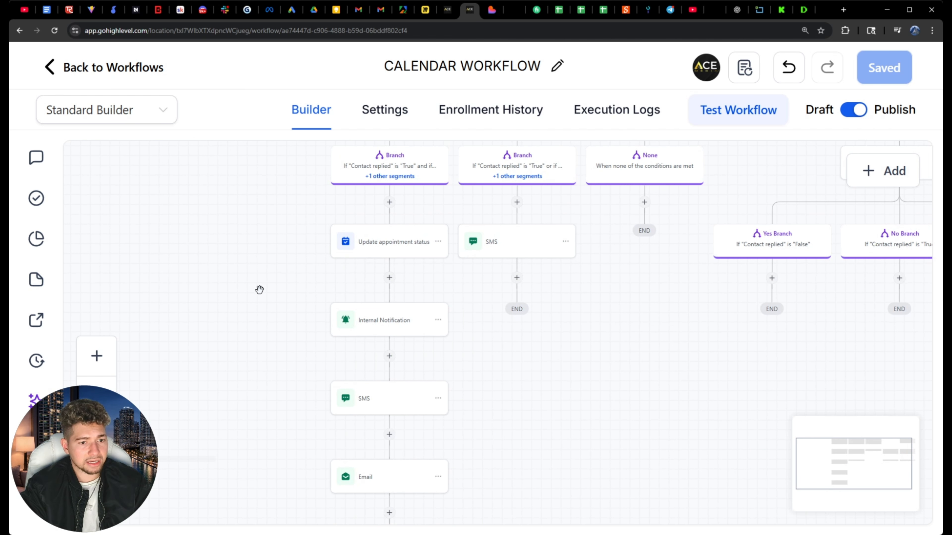
pyautogui.moveTo(259, 290); pyautogui.dragTo(294, 409)
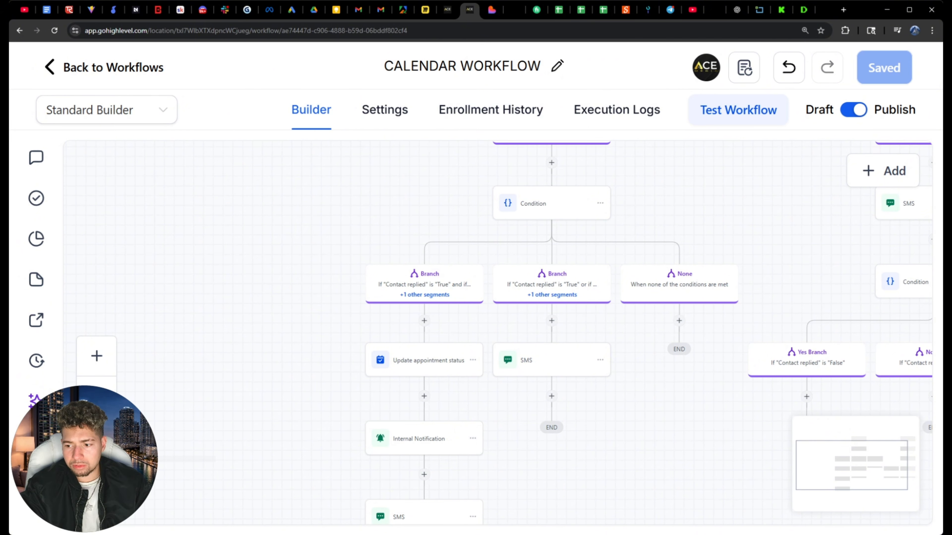
pyautogui.moveTo(293, 260); pyautogui.dragTo(214, 382)
pyautogui.moveTo(432, 243)
pyautogui.mouseDown()
pyautogui.moveTo(319, 389)
pyautogui.moveTo(312, 425)
pyautogui.mouseUp()
pyautogui.moveTo(372, 210)
pyautogui.mouseDown()
pyautogui.moveTo(332, 326)
pyautogui.moveTo(336, 291)
pyautogui.moveTo(324, 281)
pyautogui.moveTo(314, 336)
pyautogui.mouseUp()
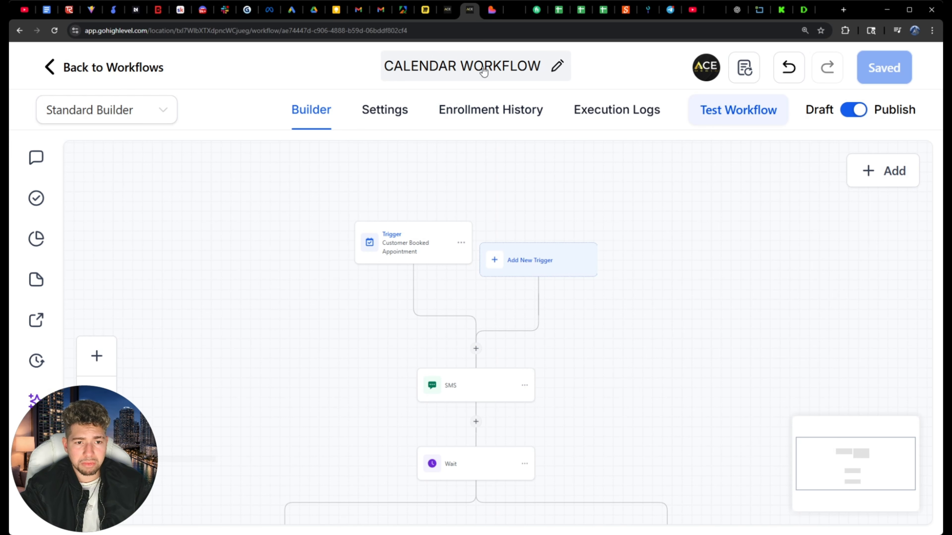
pyautogui.scroll(-6, 209, 334)
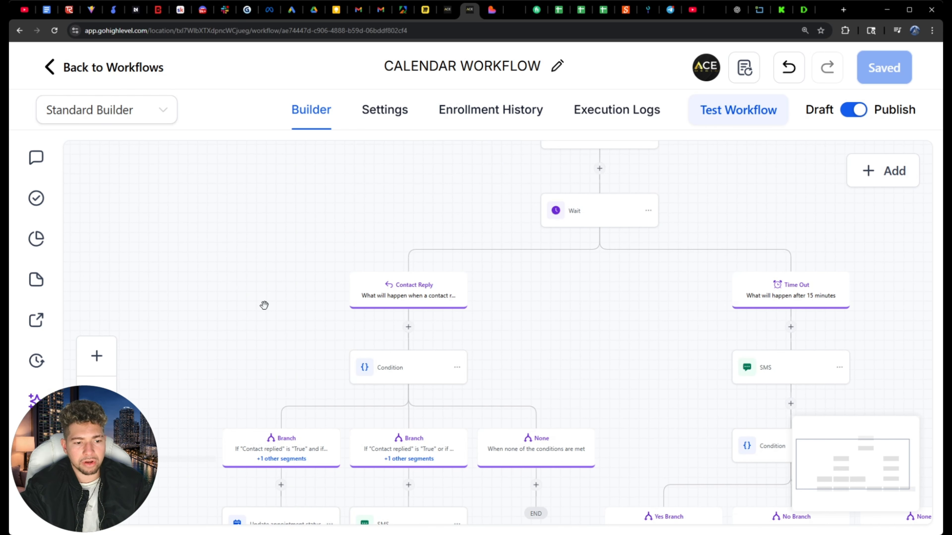